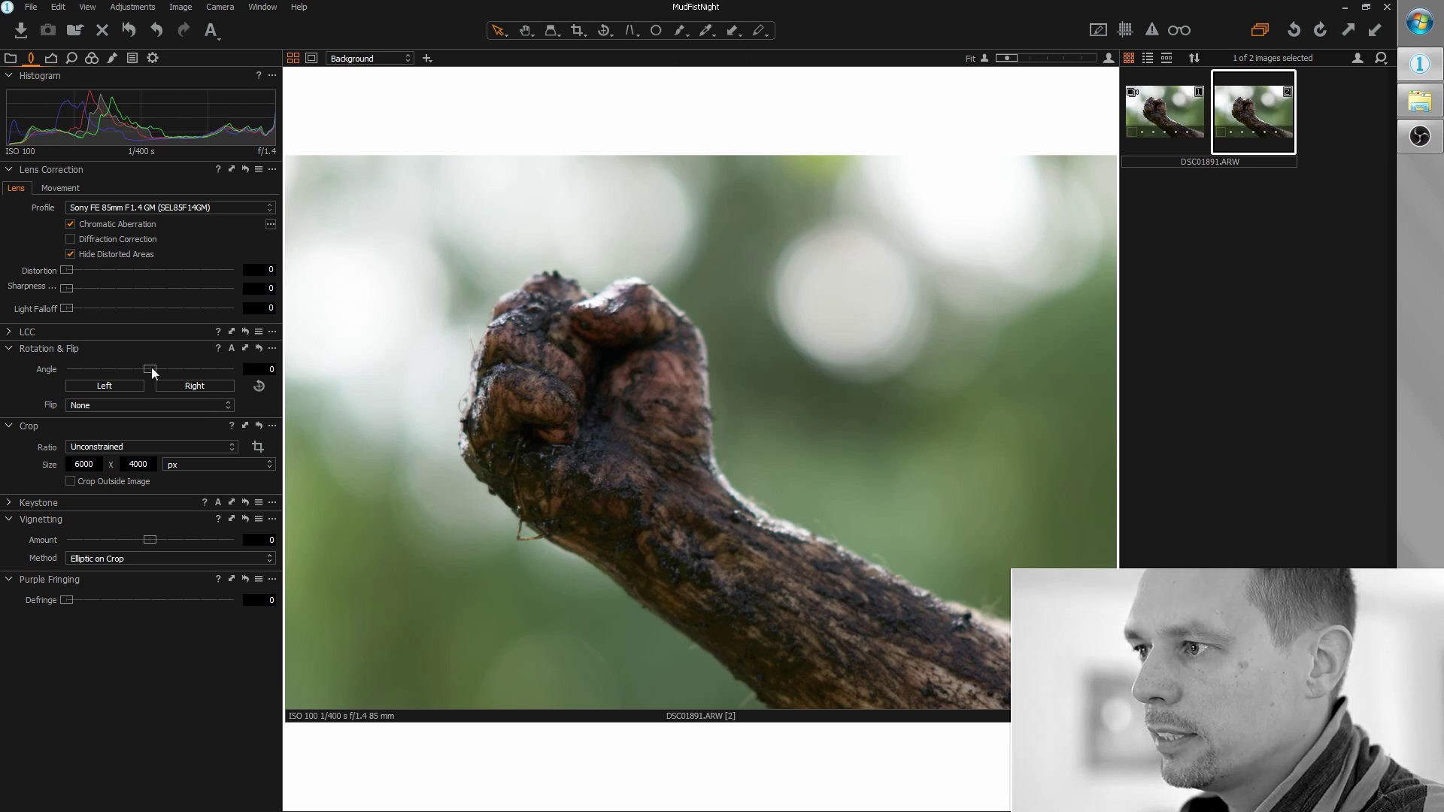
Step: Tilt the branch photo 5.25° and crop it to 5199 × 3102 px, trimming the tilted edges
{"action": "left_click_drag", "start_coordinate": [152, 368], "coordinate": [160, 368]}
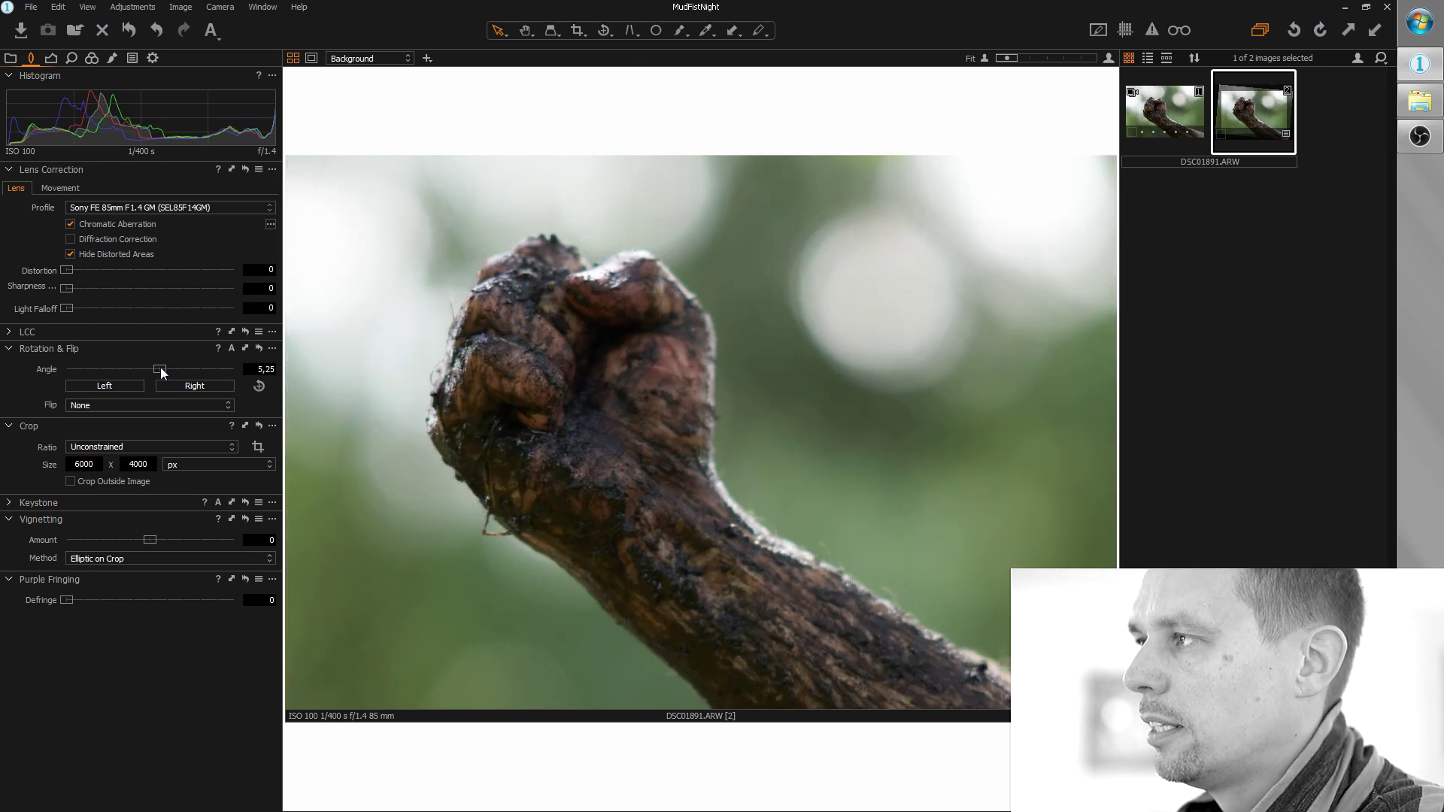
{"action": "left_click", "coordinate": [577, 34]}
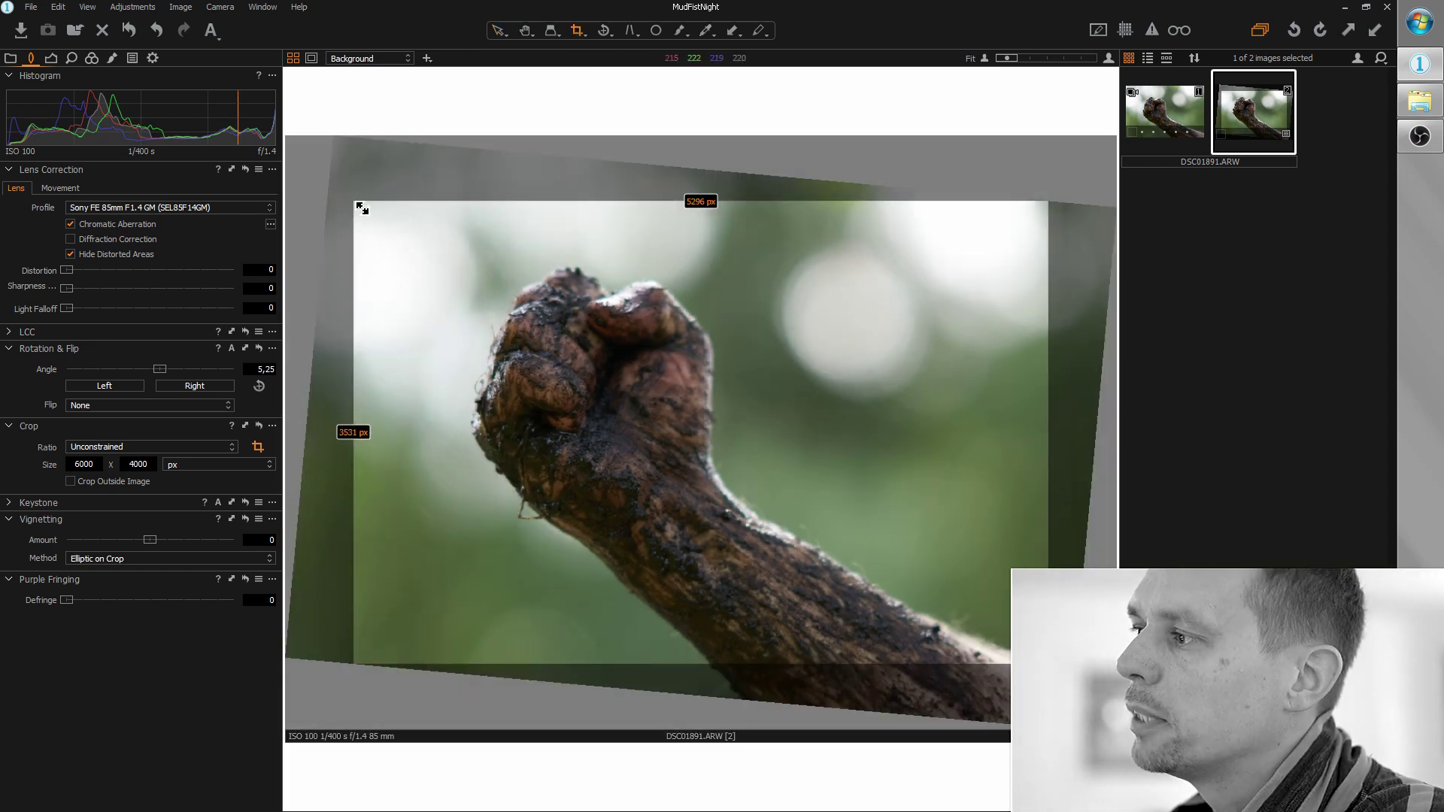
{"action": "left_click_drag", "start_coordinate": [361, 209], "coordinate": [373, 212]}
{"action": "left_click_drag", "start_coordinate": [594, 671], "coordinate": [593, 611]}
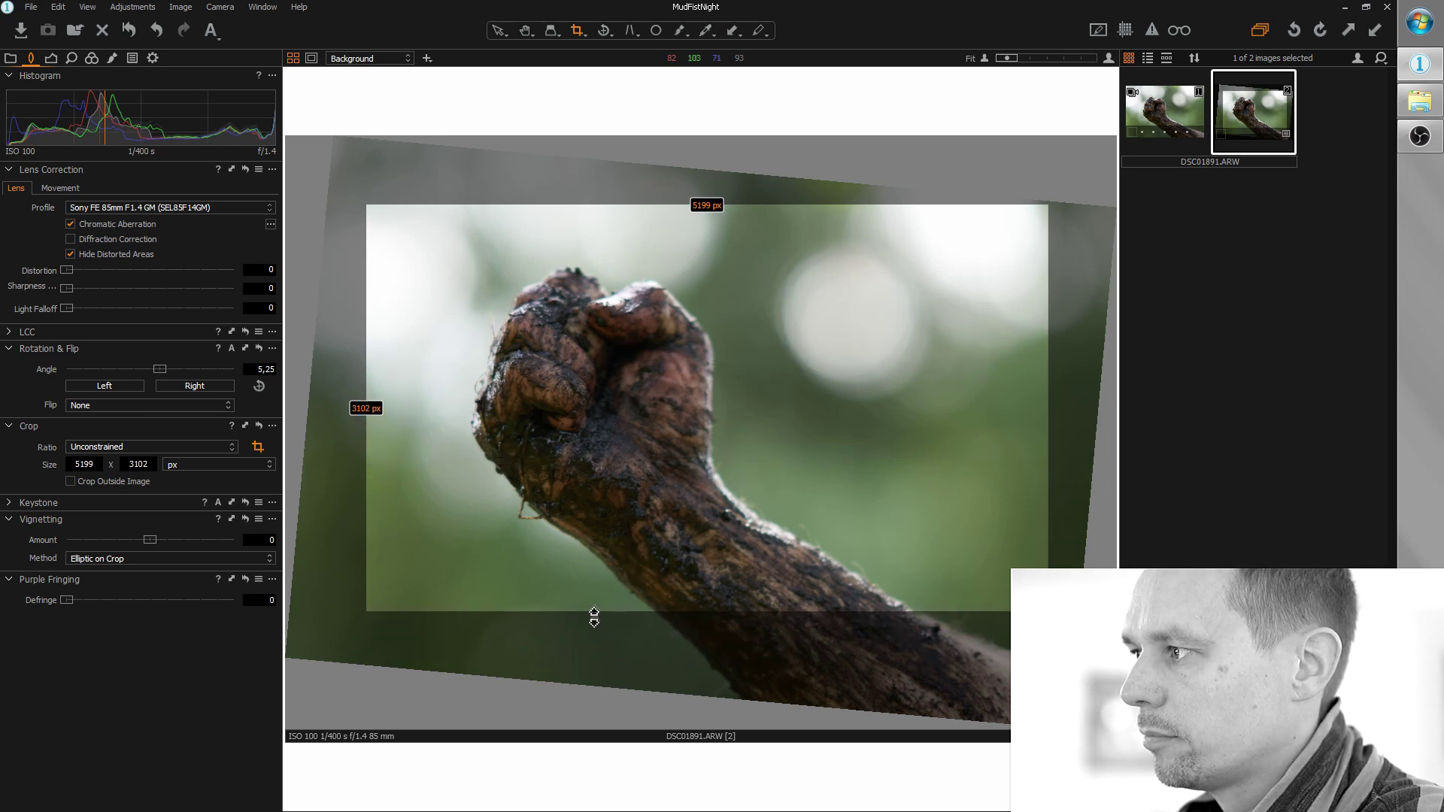
{"action": "left_click_drag", "start_coordinate": [633, 500], "coordinate": [622, 491]}
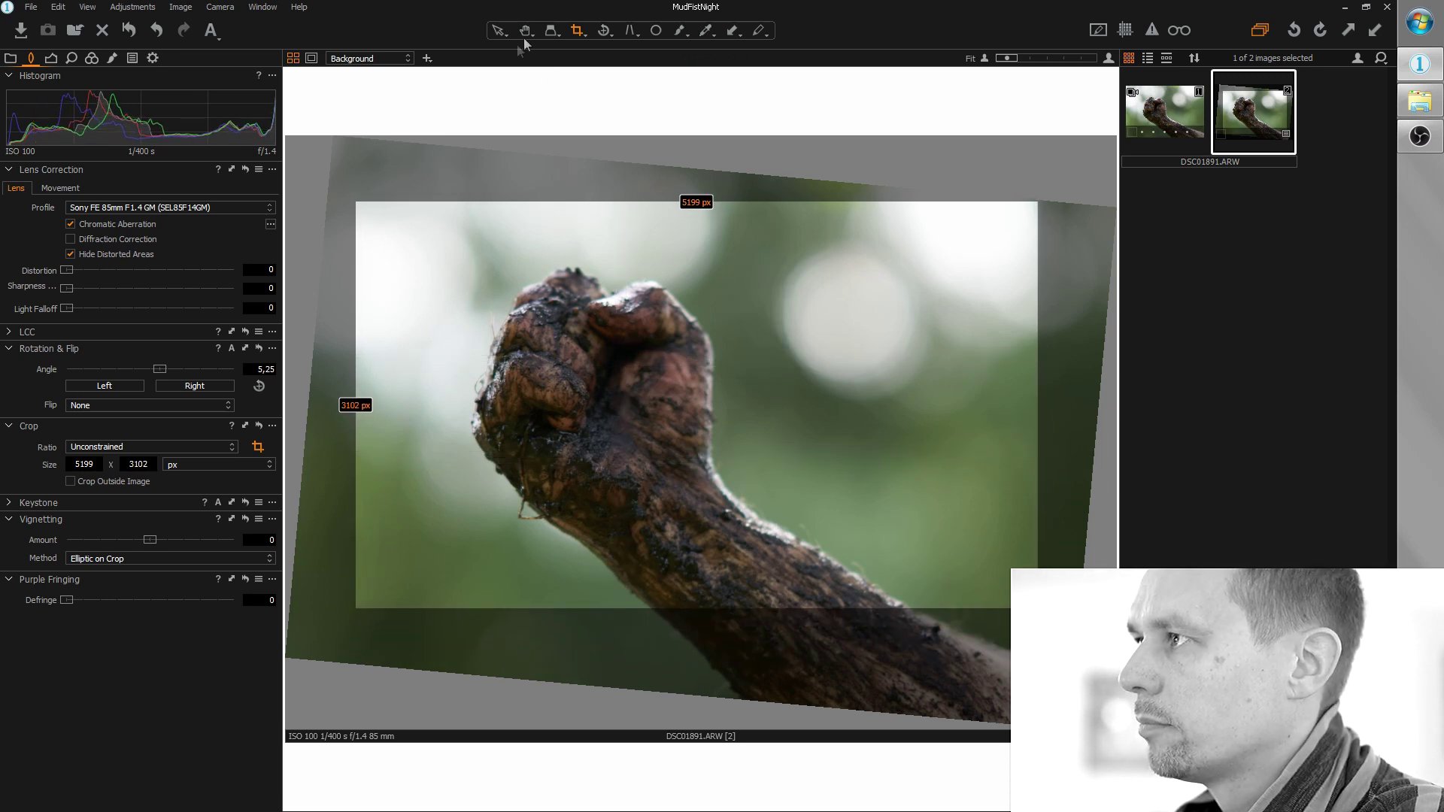
{"action": "left_click_drag", "start_coordinate": [652, 332], "coordinate": [652, 317]}
{"action": "key", "text": "v"}
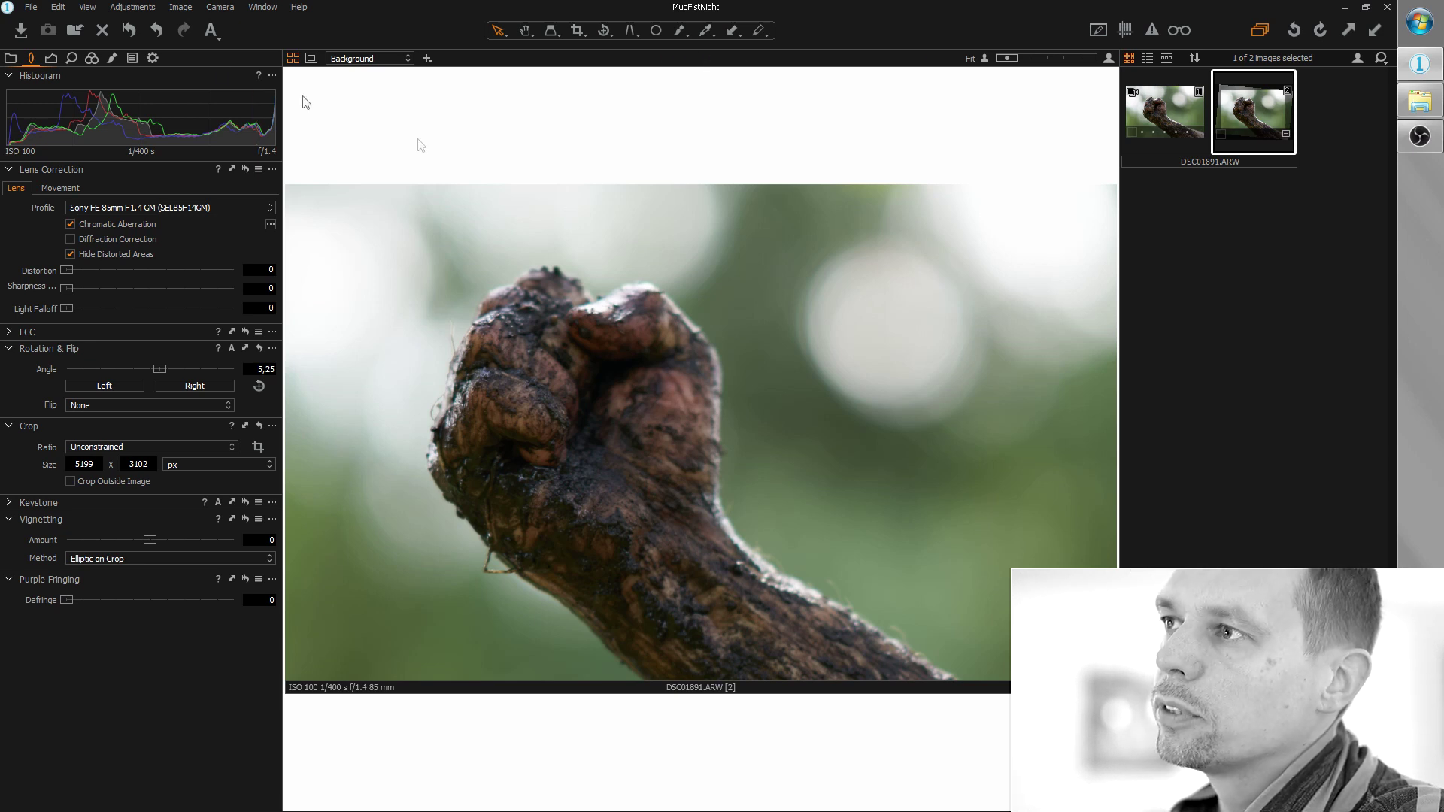
Step: Set saturation to -100, contrast to 50 and vignetting amount to -4
{"action": "left_click", "coordinate": [51, 58]}
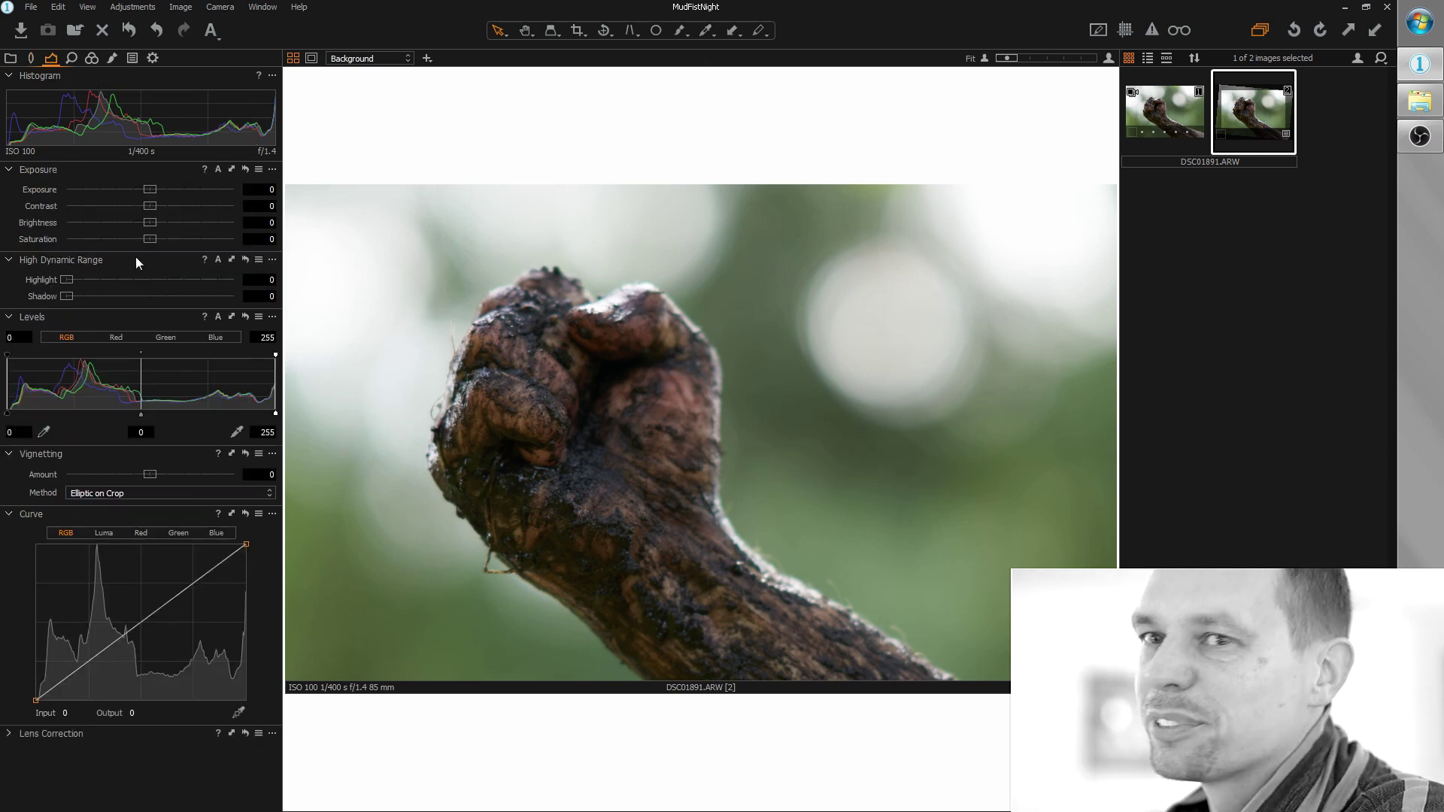
{"action": "left_click_drag", "start_coordinate": [150, 239], "coordinate": [60, 238]}
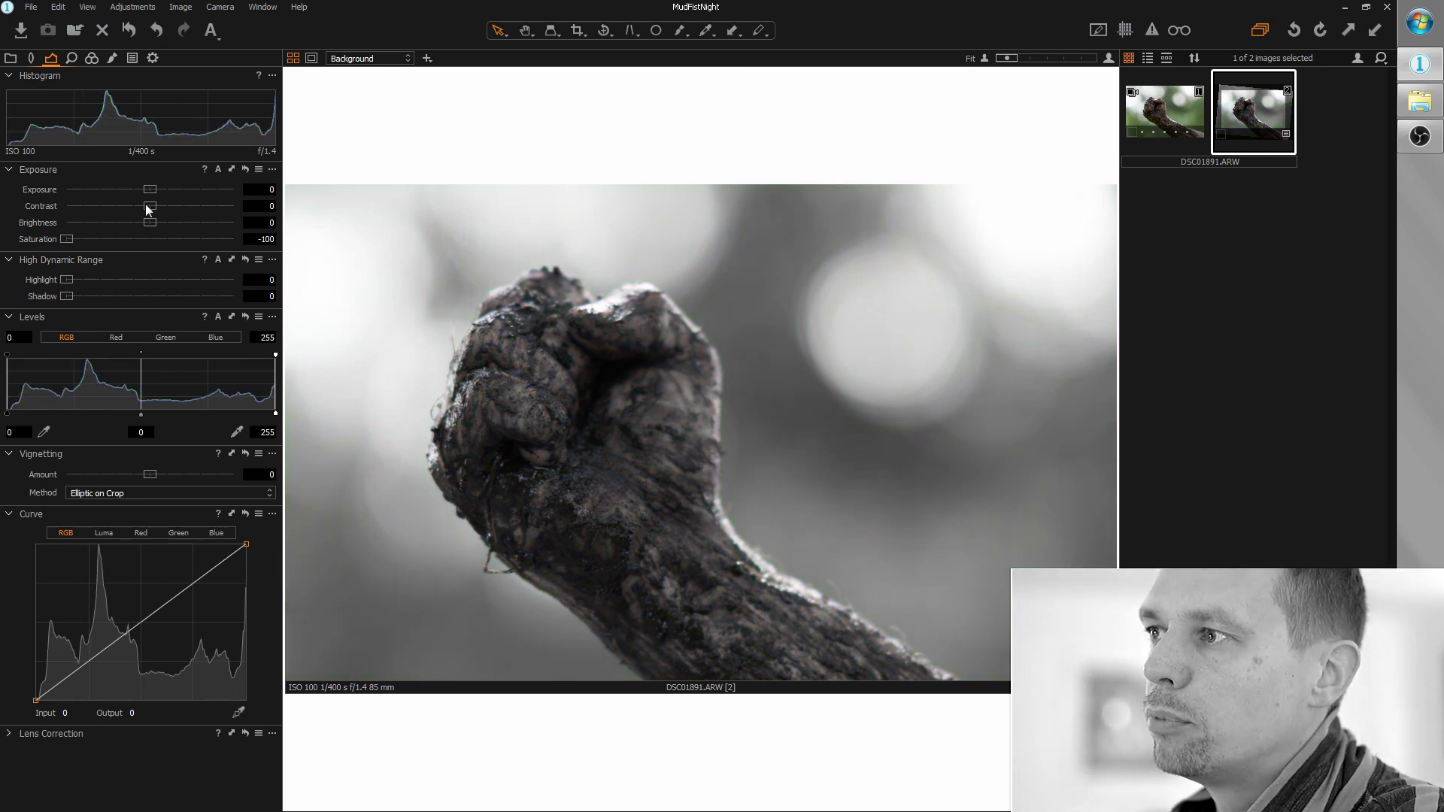
{"action": "left_click_drag", "start_coordinate": [146, 205], "coordinate": [250, 205]}
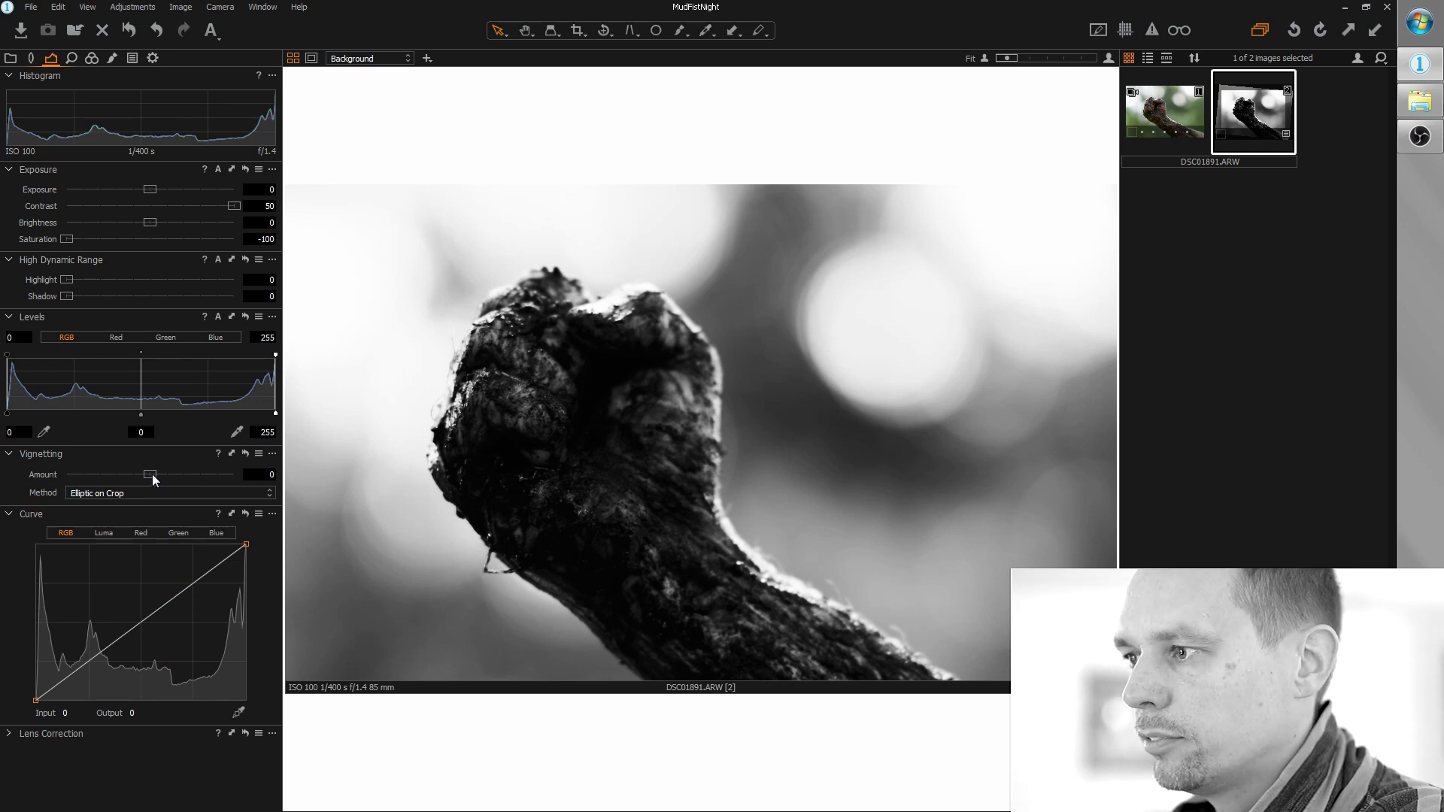
{"action": "left_click_drag", "start_coordinate": [152, 473], "coordinate": [55, 471]}
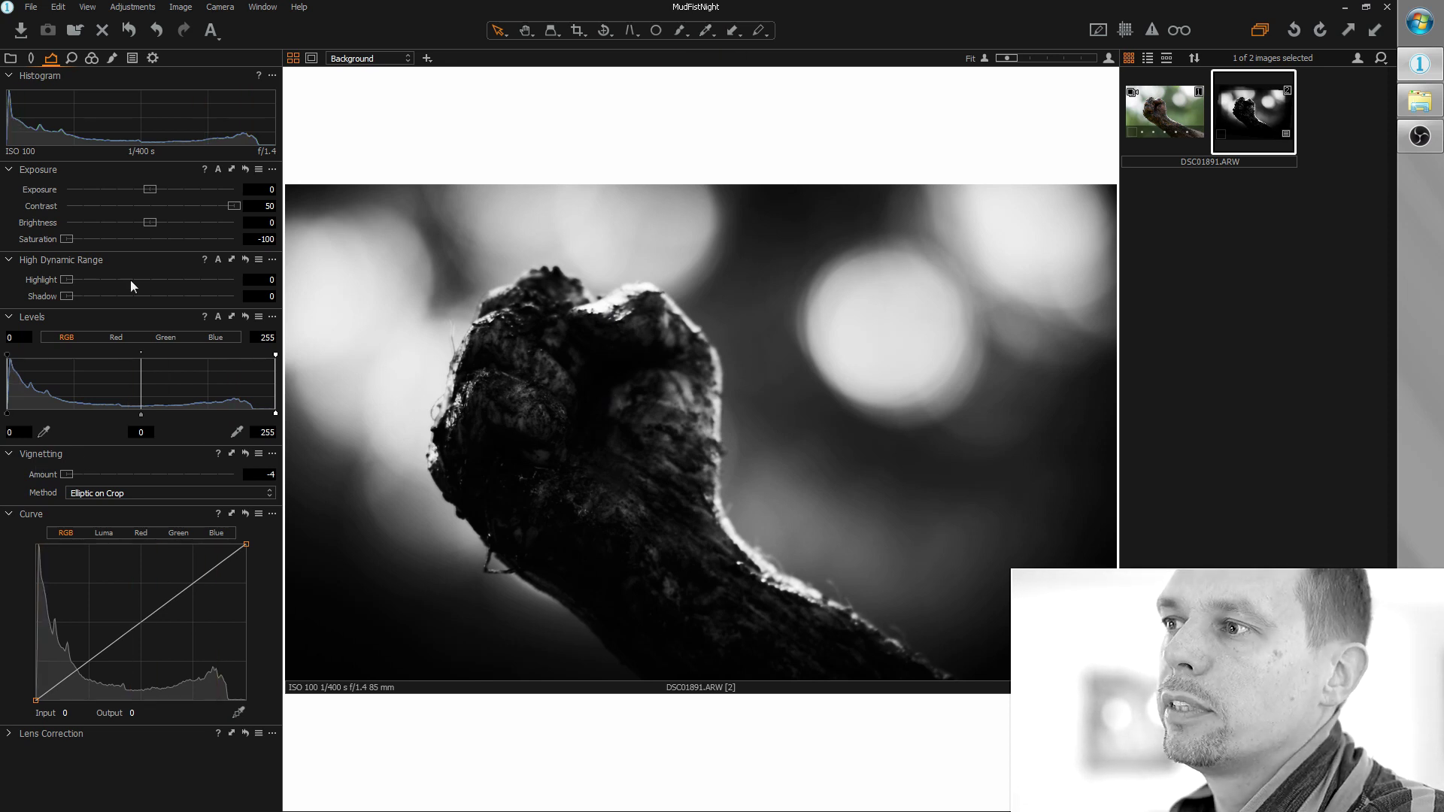
Step: Set HDR Highlight to 33 and Shadow to 43, zooming in to check the branch texture
{"action": "left_click_drag", "start_coordinate": [73, 282], "coordinate": [140, 298]}
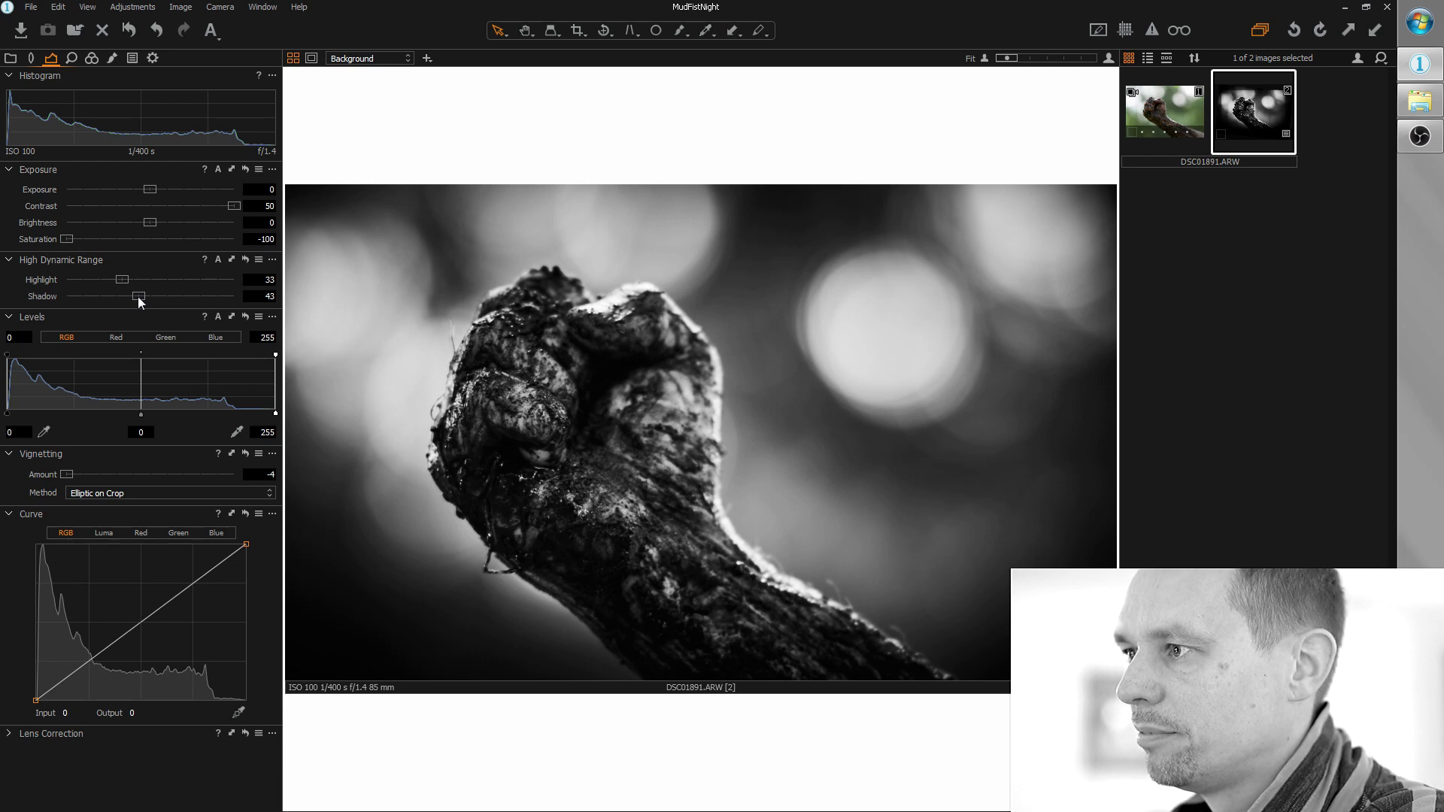
{"action": "double_click", "coordinate": [588, 517]}
{"action": "scroll", "coordinate": [588, 517], "scroll_direction": "up", "scroll_amount": 2}
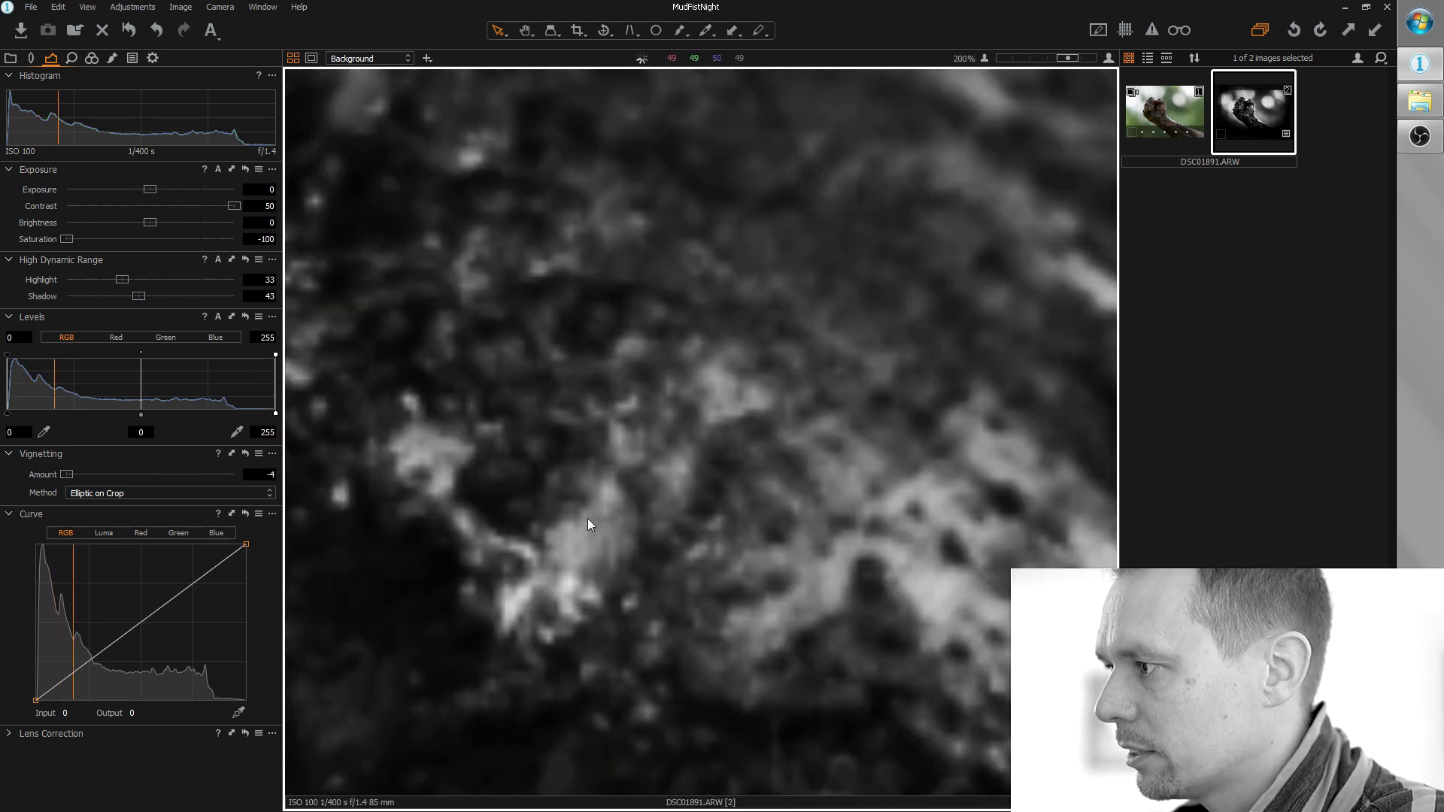
{"action": "scroll", "coordinate": [588, 517], "scroll_direction": "down", "scroll_amount": 2}
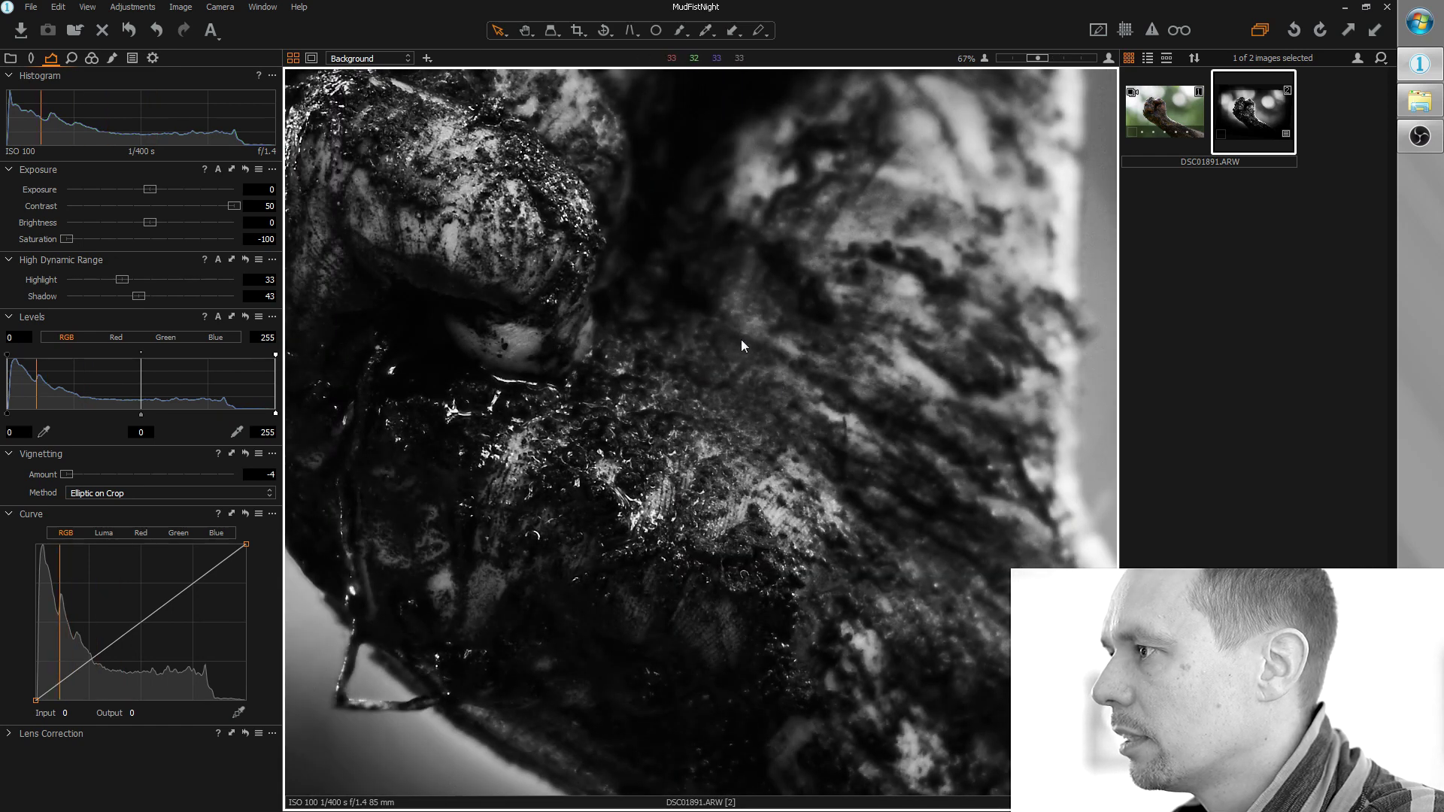
{"action": "scroll", "coordinate": [621, 425], "scroll_direction": "down", "scroll_amount": 3}
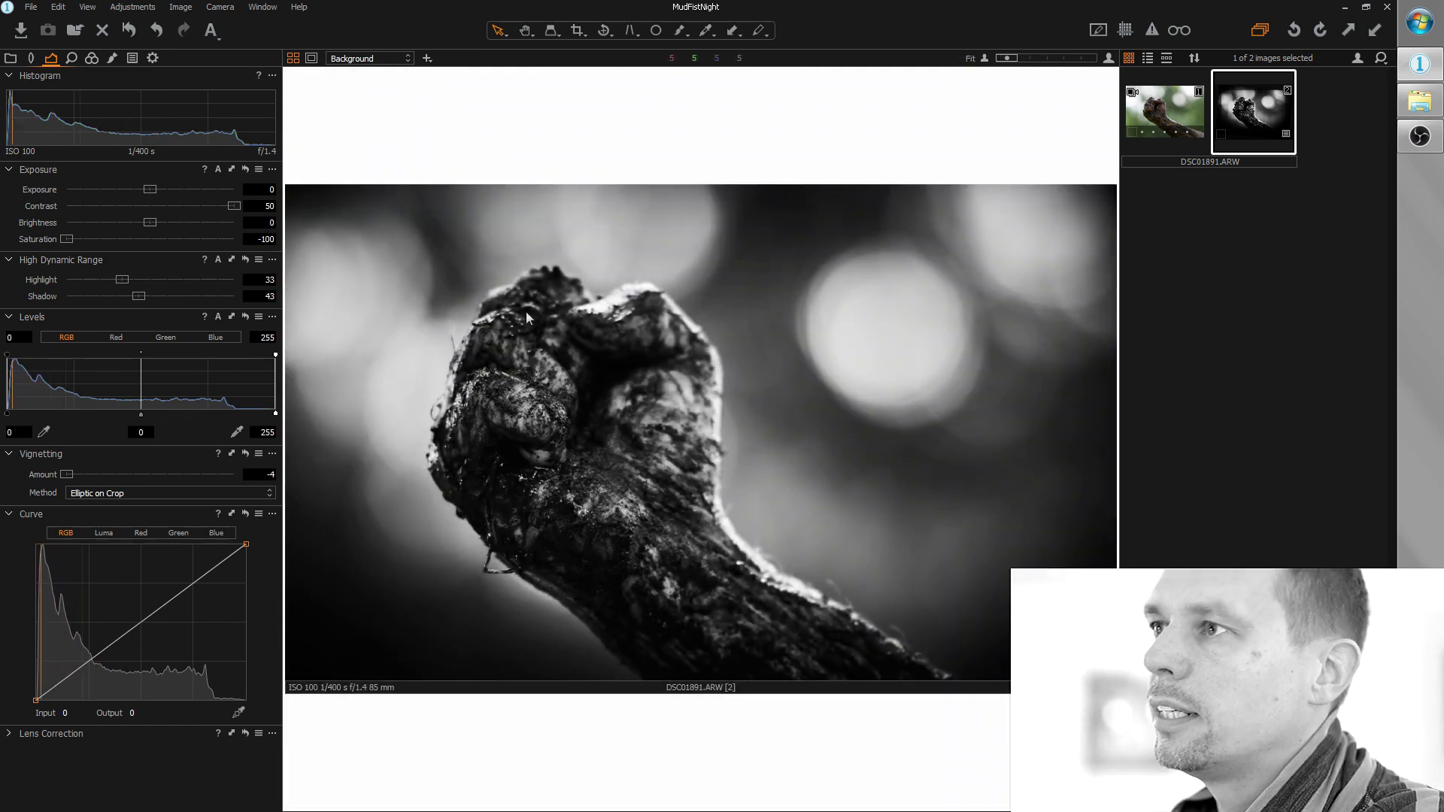
{"action": "left_click", "coordinate": [73, 58]}
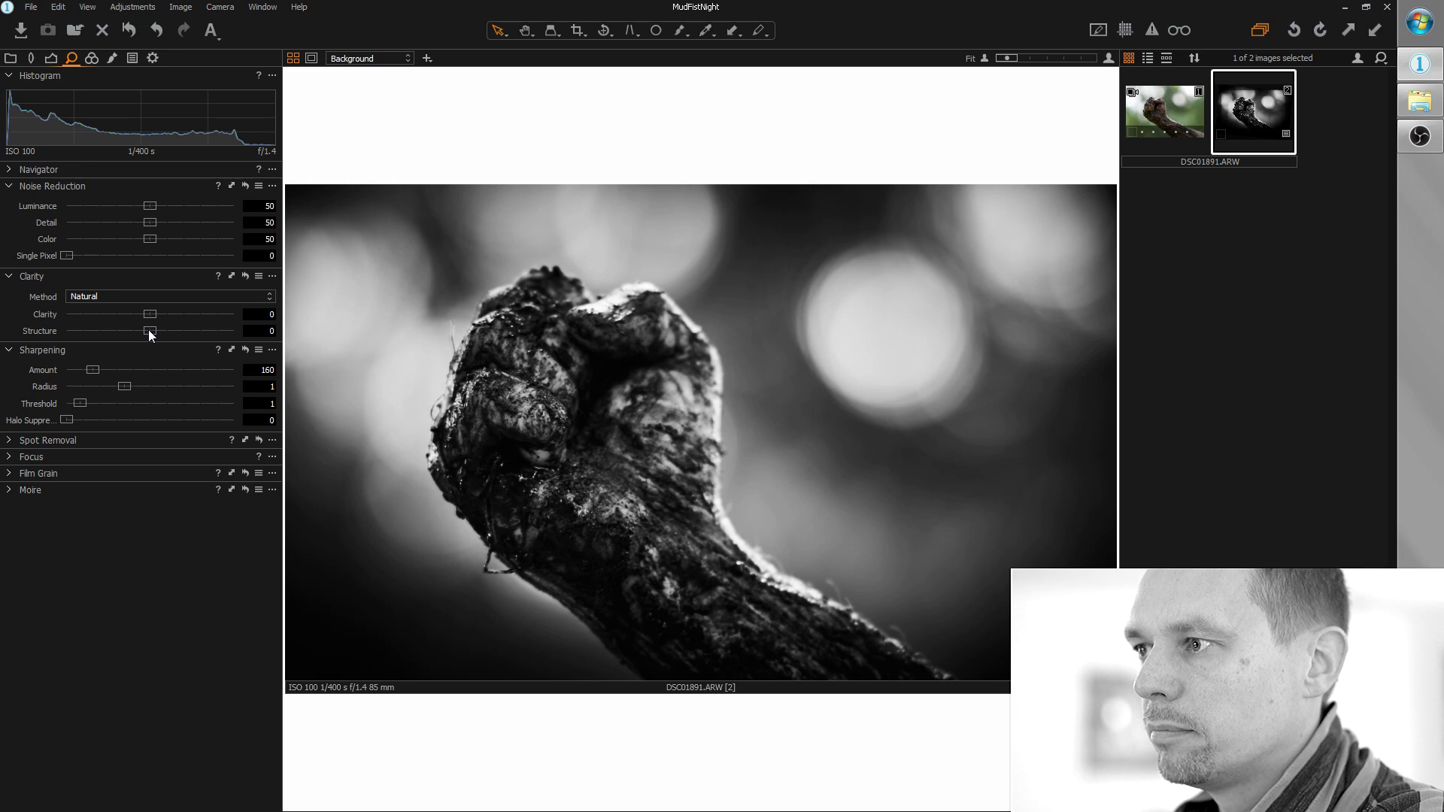
Step: Raise Clarity Structure to 100 to bring out the branch texture
{"action": "left_click_drag", "start_coordinate": [150, 331], "coordinate": [180, 331]}
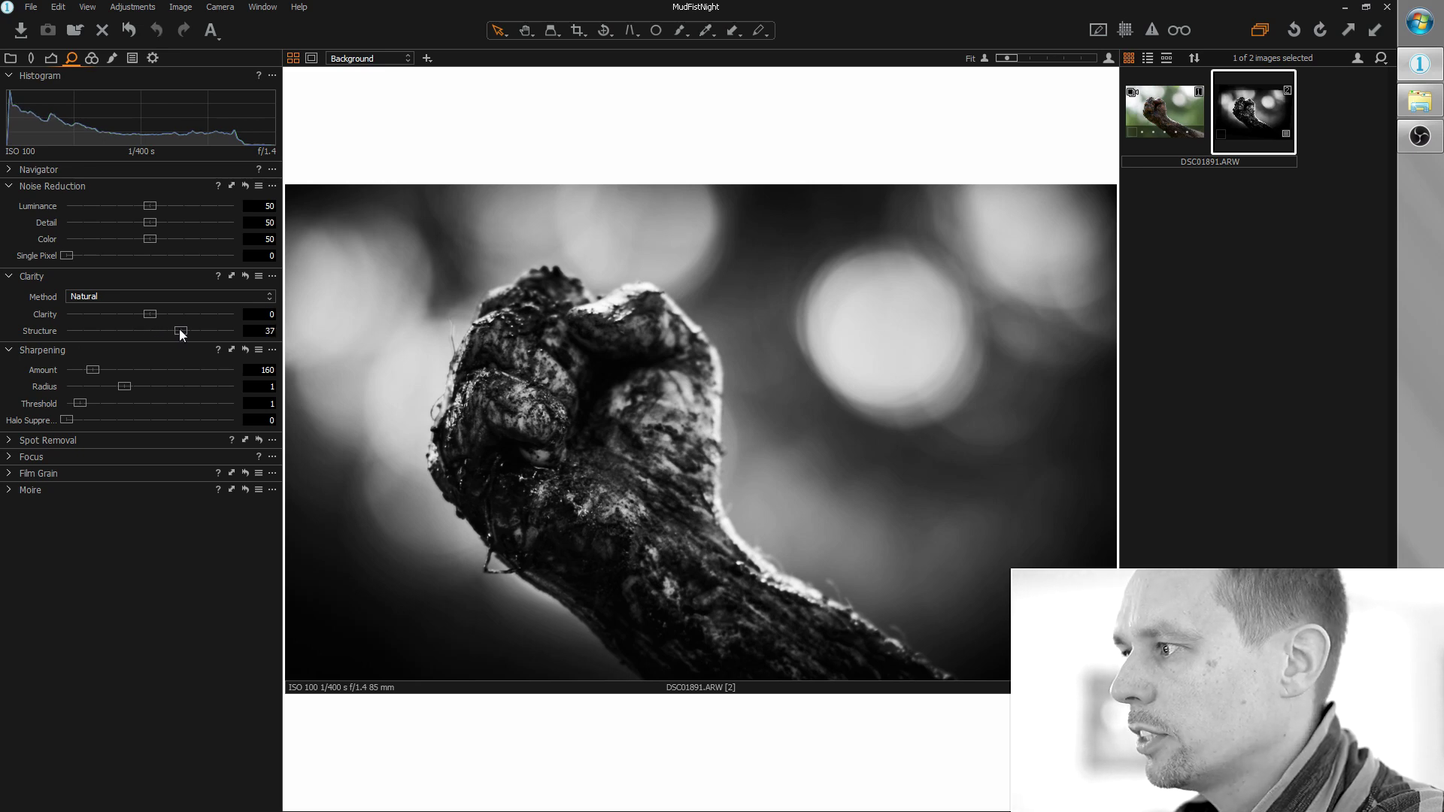
{"action": "scroll", "coordinate": [534, 503], "scroll_direction": "up", "scroll_amount": 1}
{"action": "scroll", "coordinate": [534, 504], "scroll_direction": "up", "scroll_amount": 1}
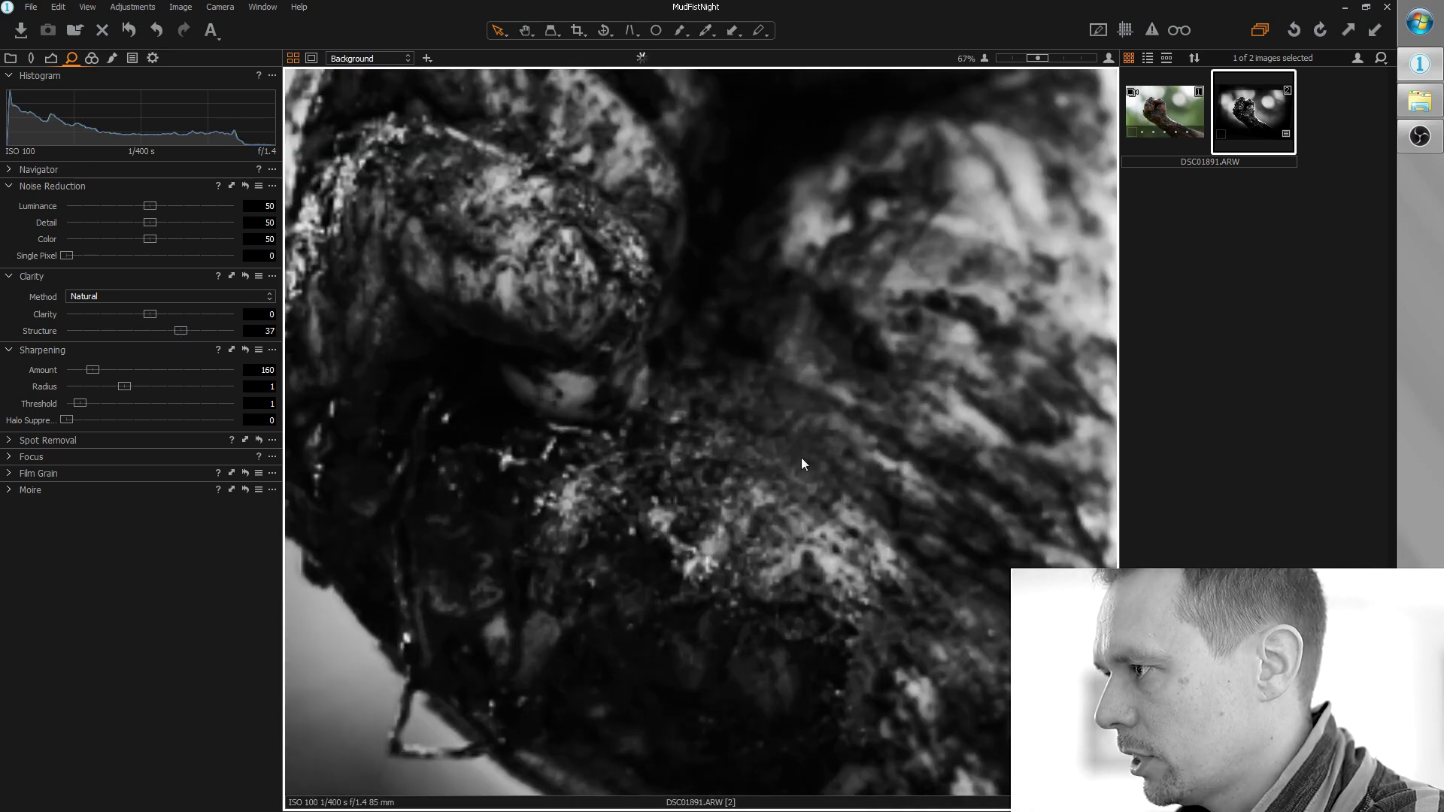
{"action": "scroll", "coordinate": [800, 459], "scroll_direction": "up", "scroll_amount": 1}
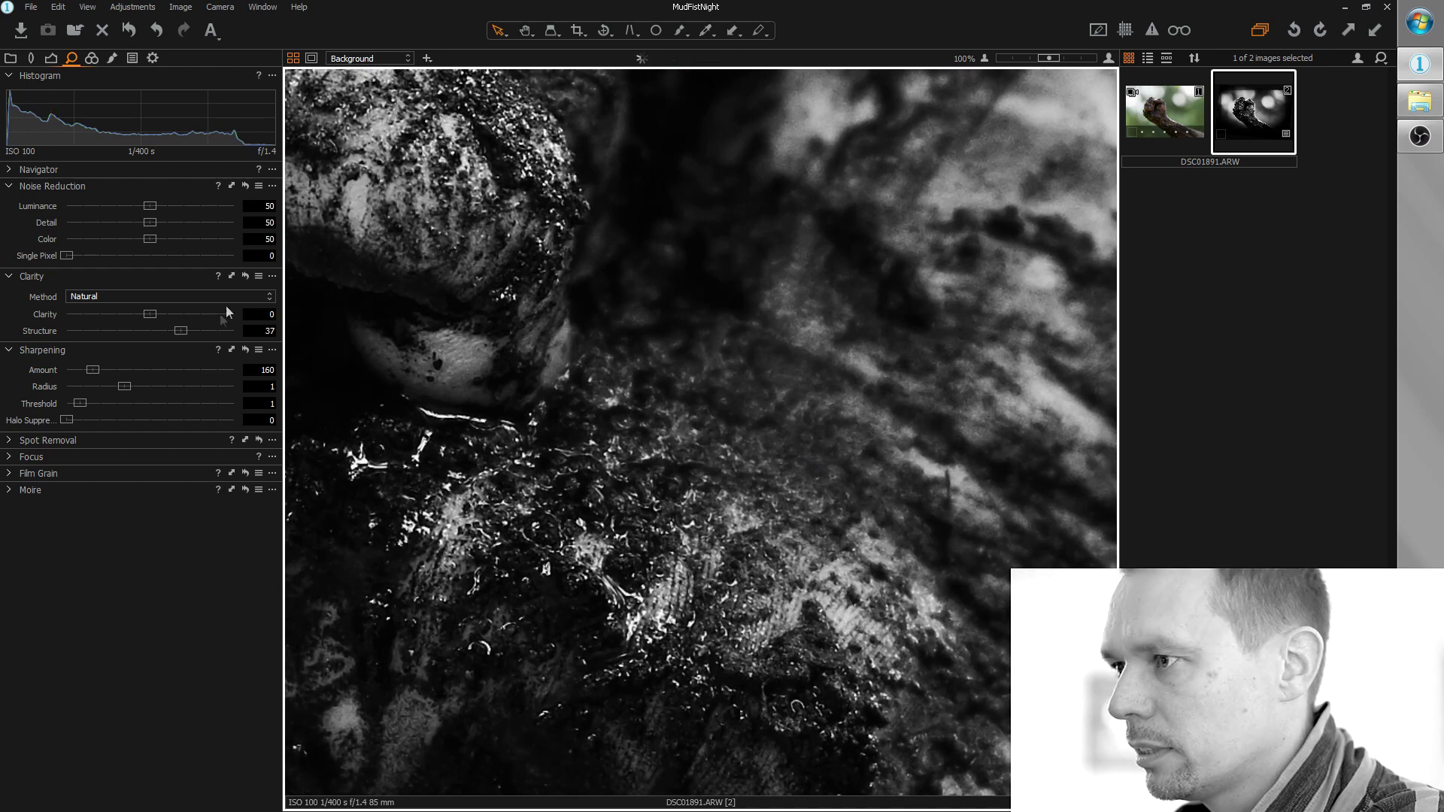
{"action": "left_click_drag", "start_coordinate": [180, 331], "coordinate": [237, 331]}
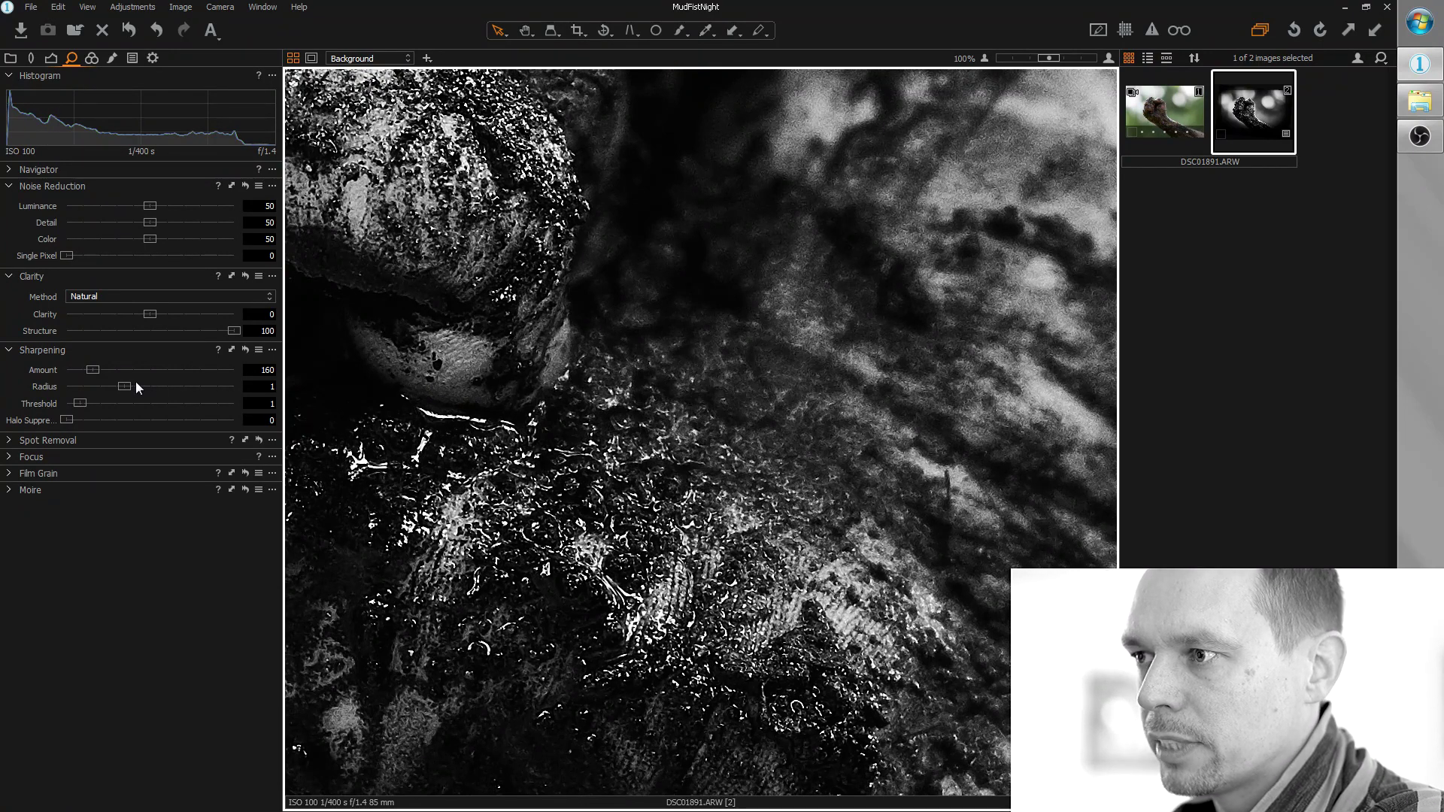
Step: Sharpen the photo with Amount 1000 and Radius 0,6
{"action": "left_click_drag", "start_coordinate": [128, 386], "coordinate": [241, 370]}
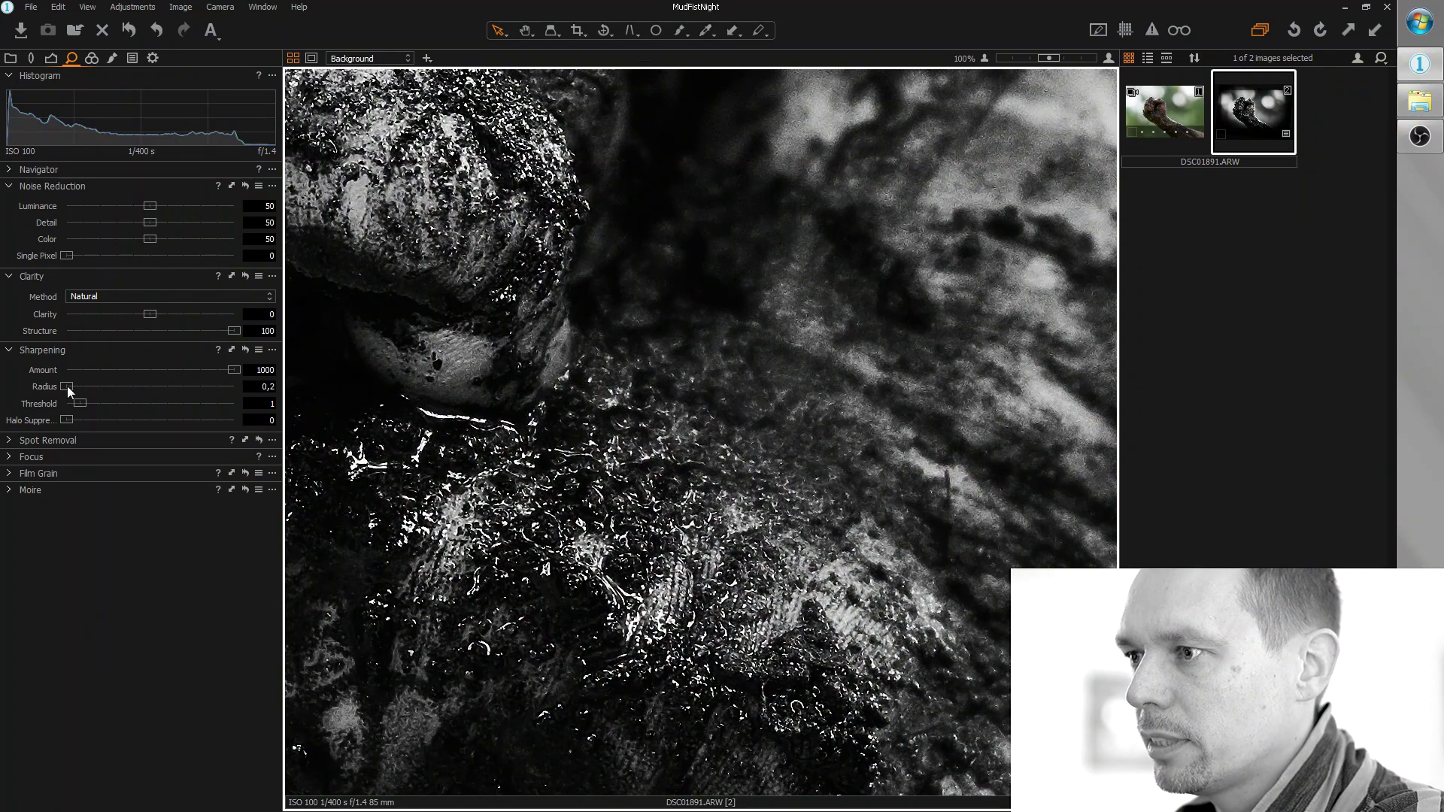
{"action": "left_click_drag", "start_coordinate": [66, 389], "coordinate": [88, 387]}
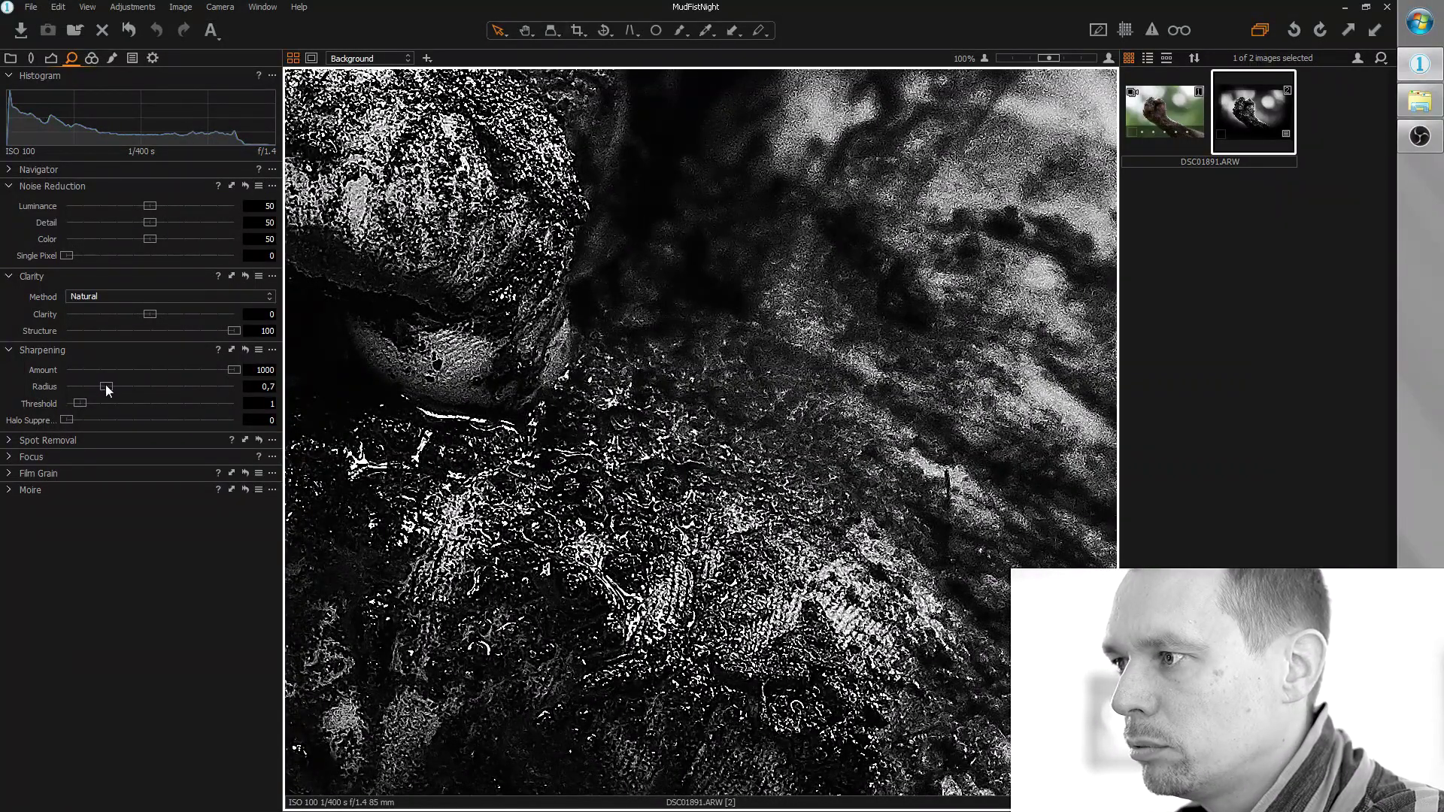
{"action": "left_click_drag", "start_coordinate": [102, 390], "coordinate": [99, 389]}
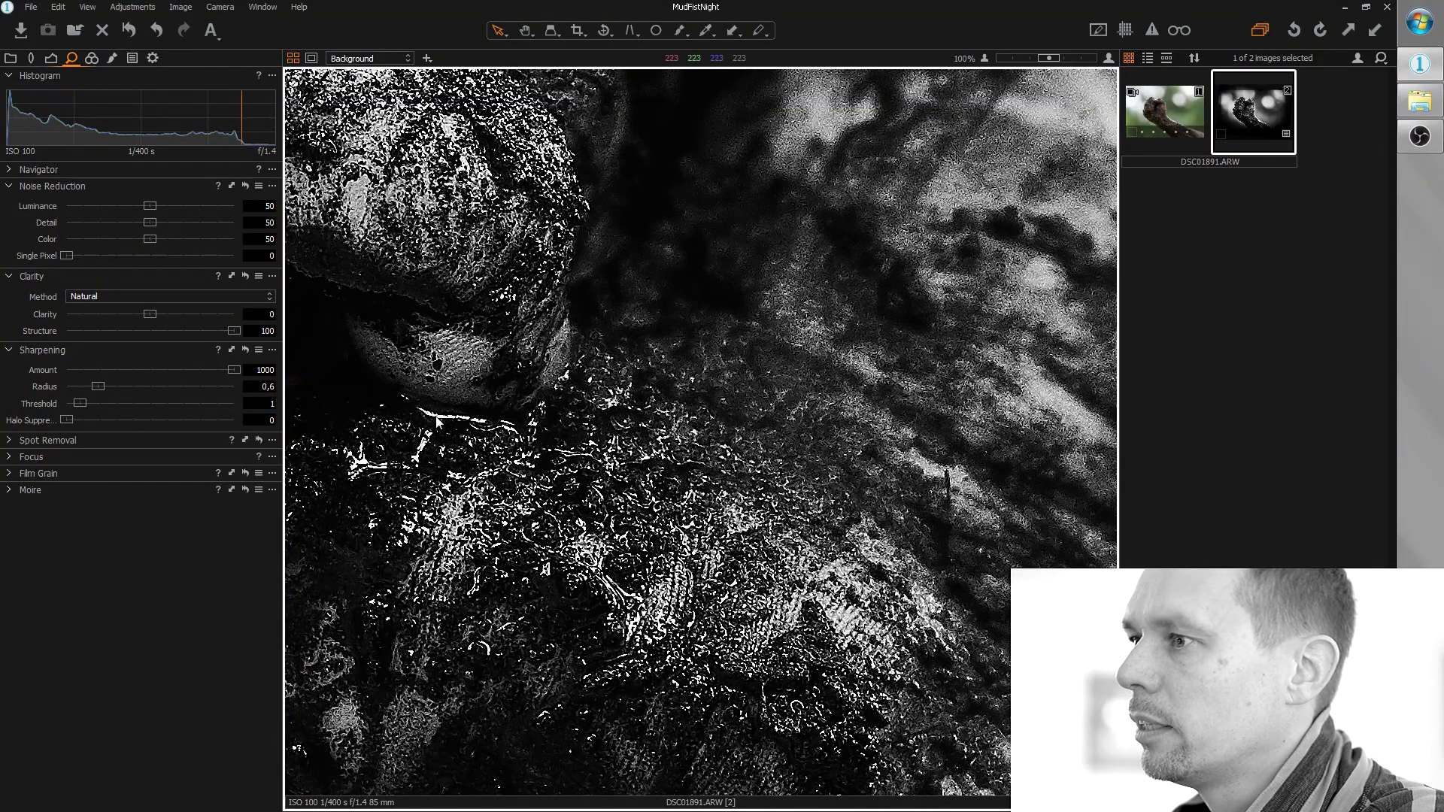
{"action": "scroll", "coordinate": [453, 410], "scroll_direction": "down", "scroll_amount": 2}
{"action": "scroll", "coordinate": [453, 406], "scroll_direction": "down", "scroll_amount": 1}
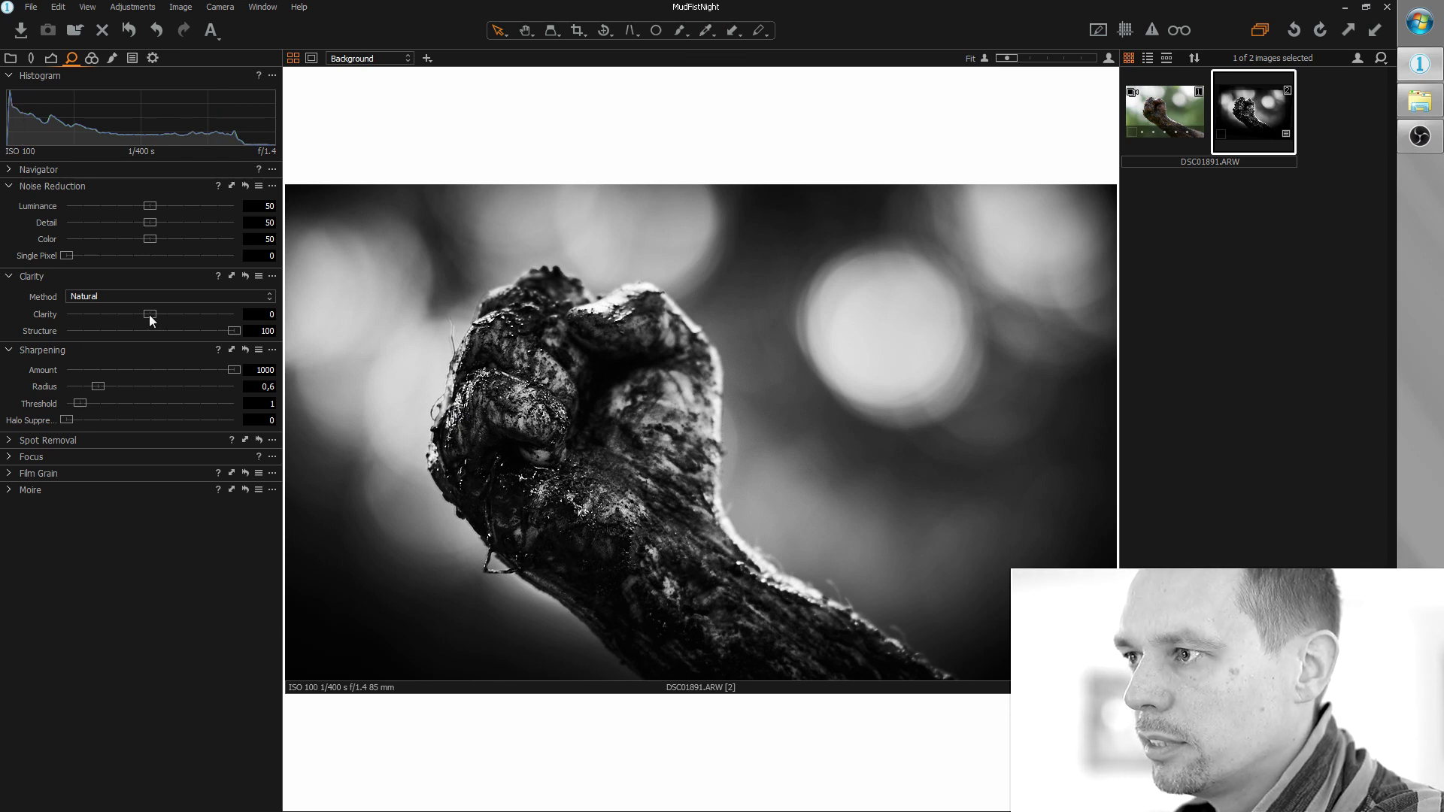
Step: Raise Clarity to 55 for stronger local contrast on the branch
{"action": "left_click_drag", "start_coordinate": [150, 316], "coordinate": [200, 323]}
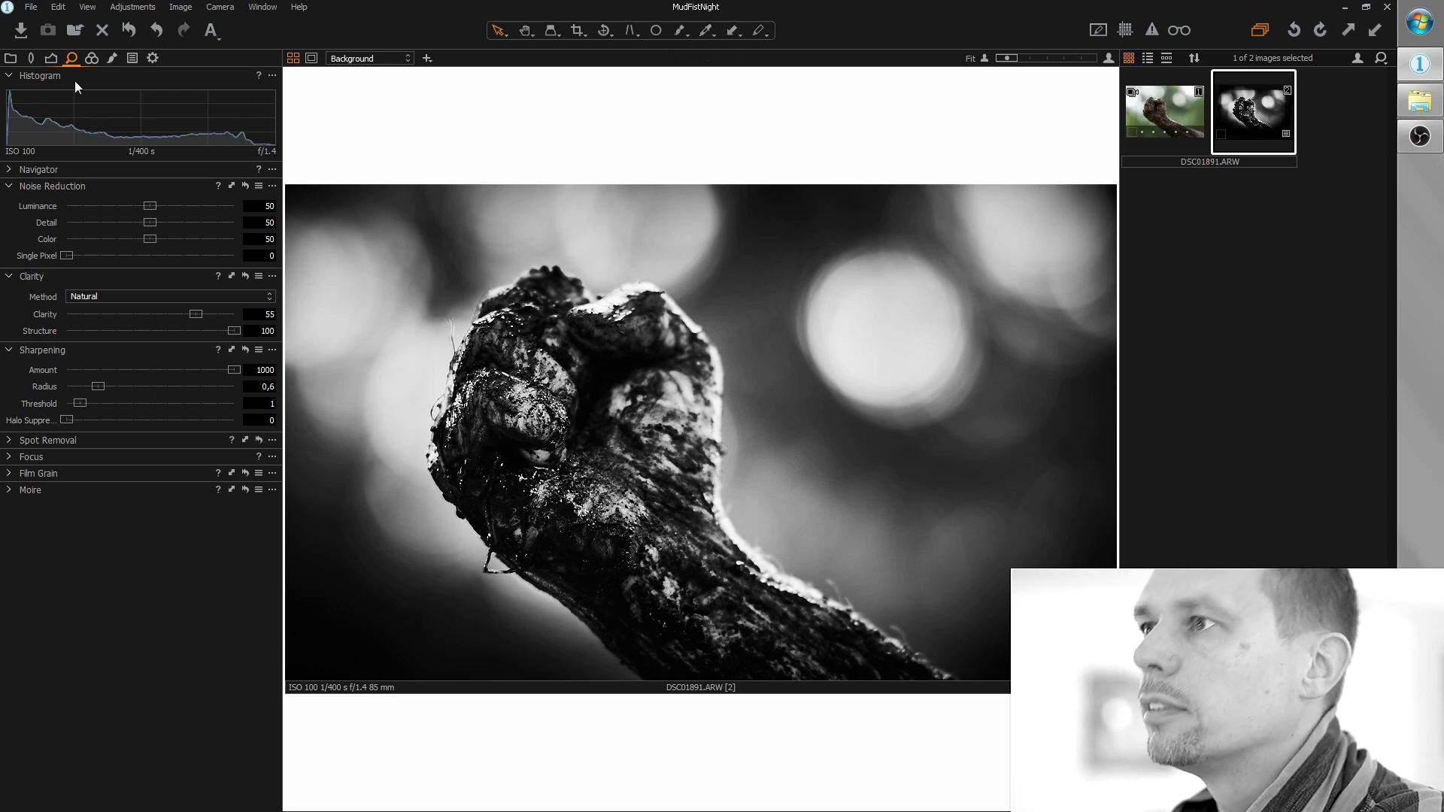
Step: Raise saturation from -100 to -71 so a faint muted tint returns
{"action": "left_click", "coordinate": [90, 58]}
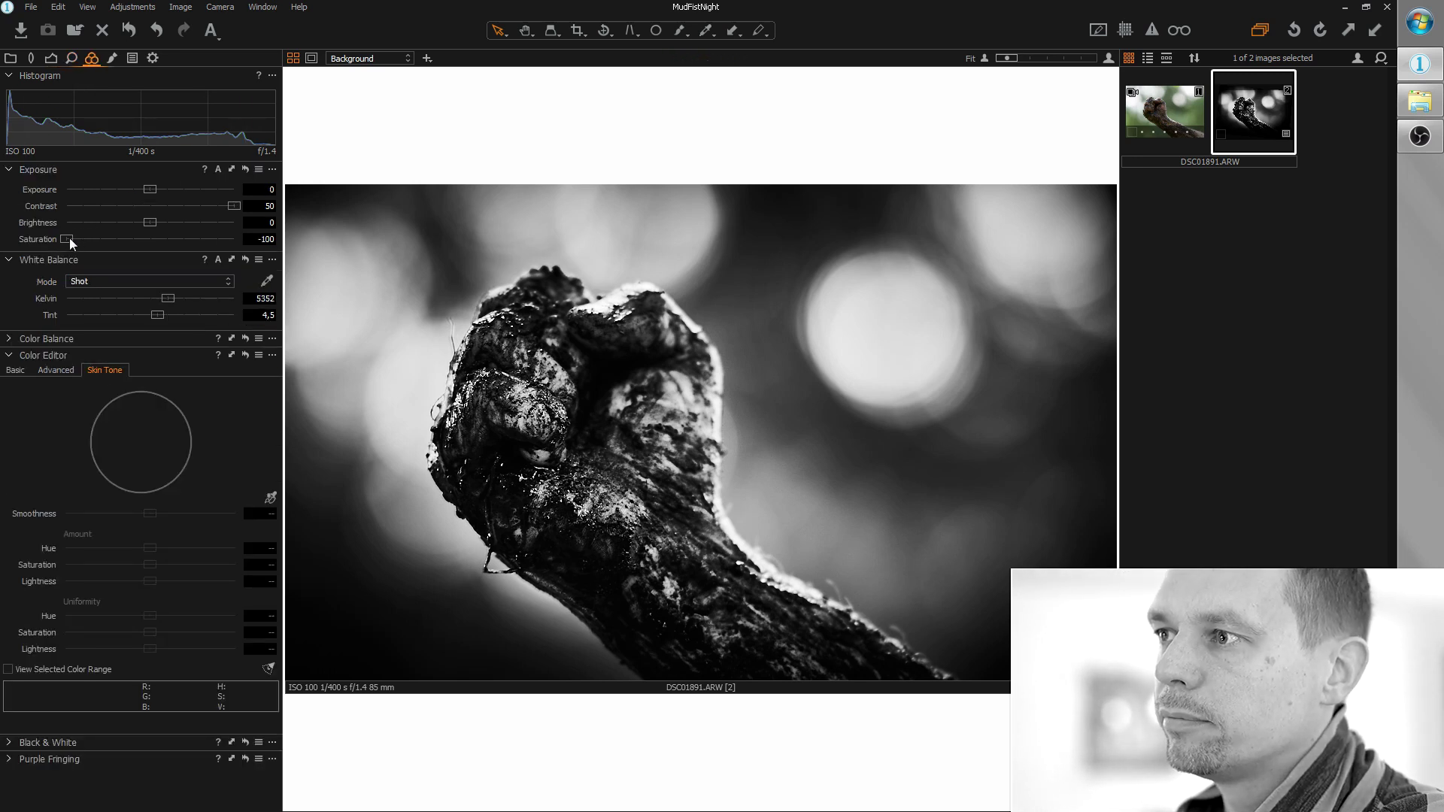
{"action": "left_click_drag", "start_coordinate": [66, 238], "coordinate": [135, 236]}
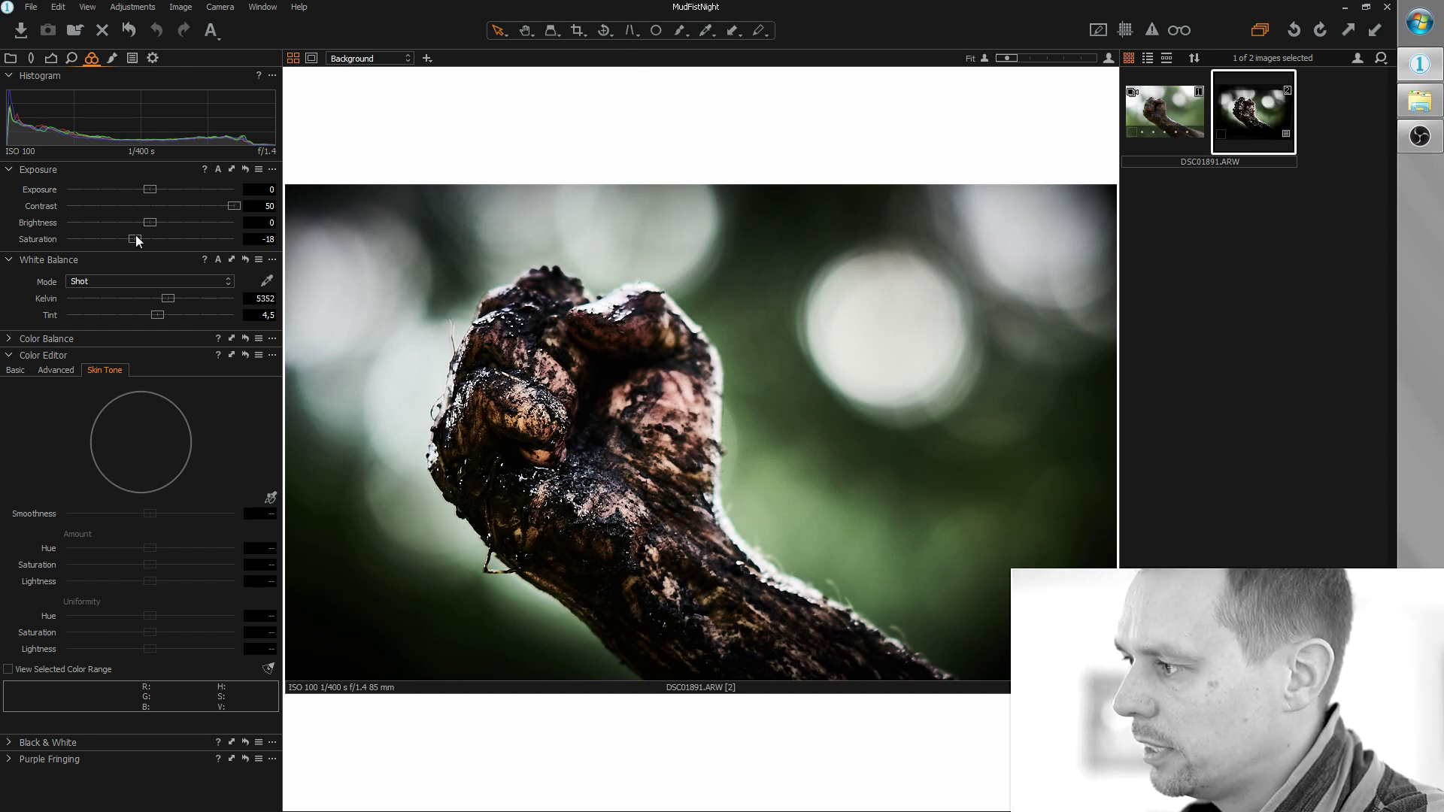
{"action": "left_click_drag", "start_coordinate": [135, 234], "coordinate": [92, 236]}
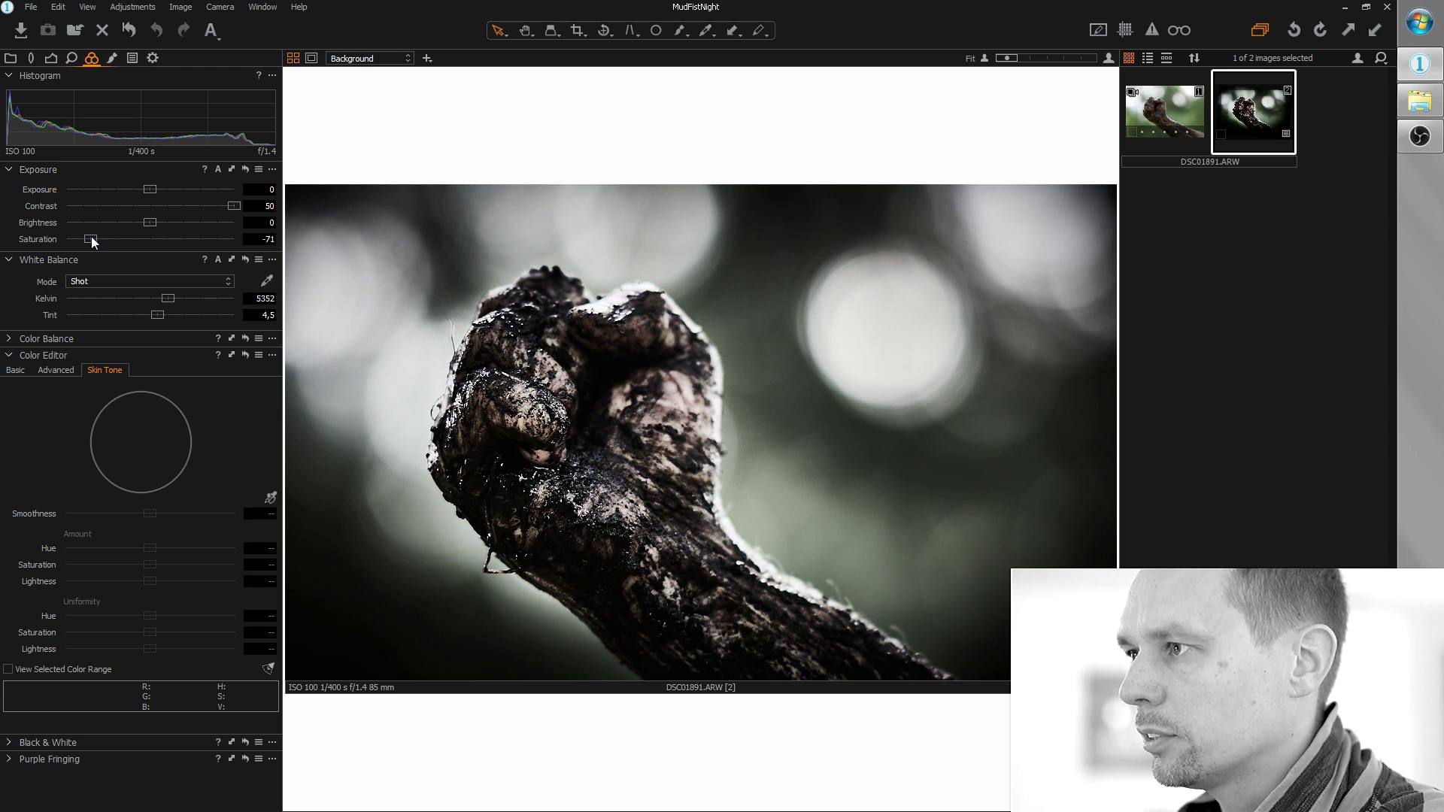
{"action": "left_click_drag", "start_coordinate": [92, 236], "coordinate": [90, 236]}
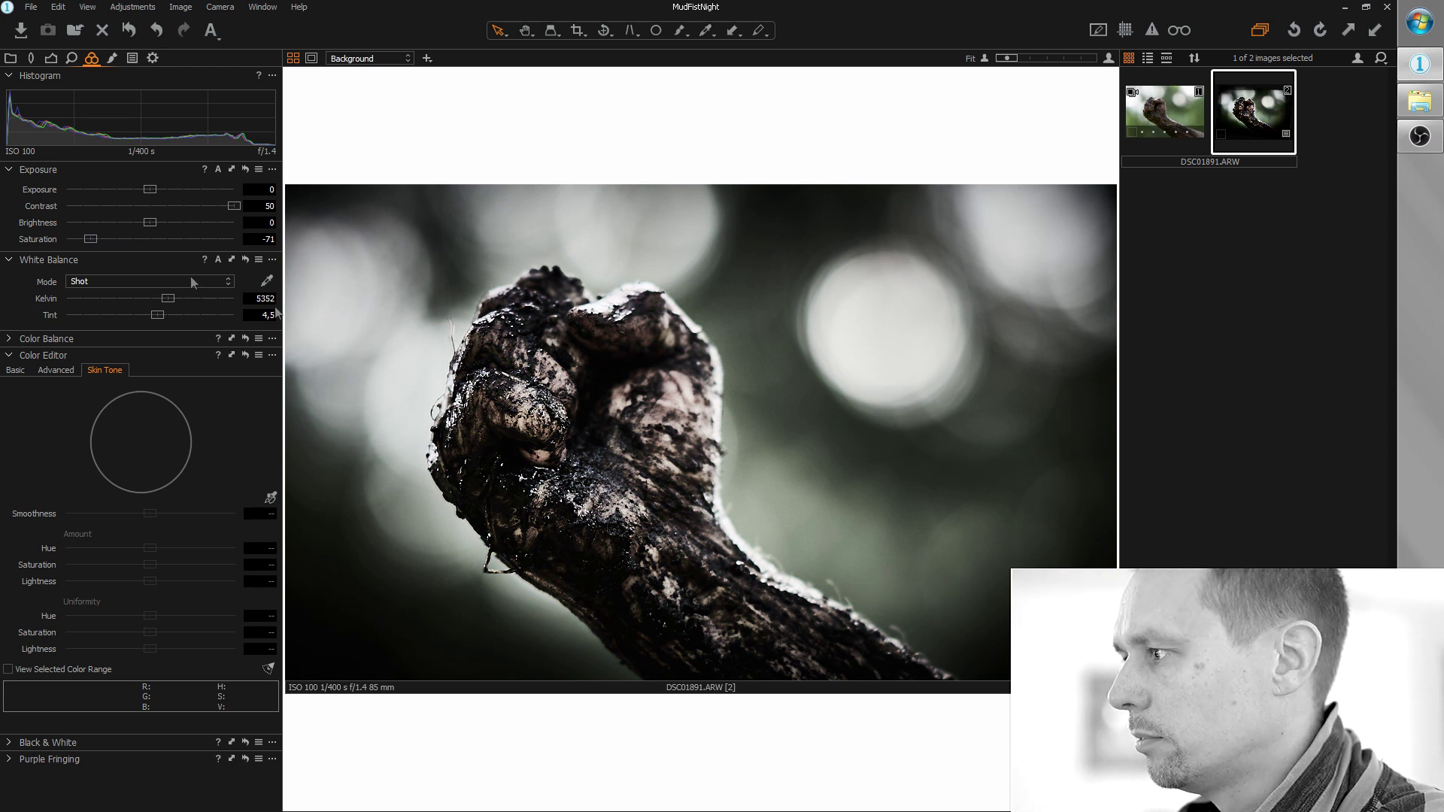
Step: Apply the OrangeTeal Color Editor preset and move the skin-tone target from brown to red
{"action": "left_click", "coordinate": [259, 354]}
{"action": "left_click", "coordinate": [259, 354]}
{"action": "left_click", "coordinate": [260, 355]}
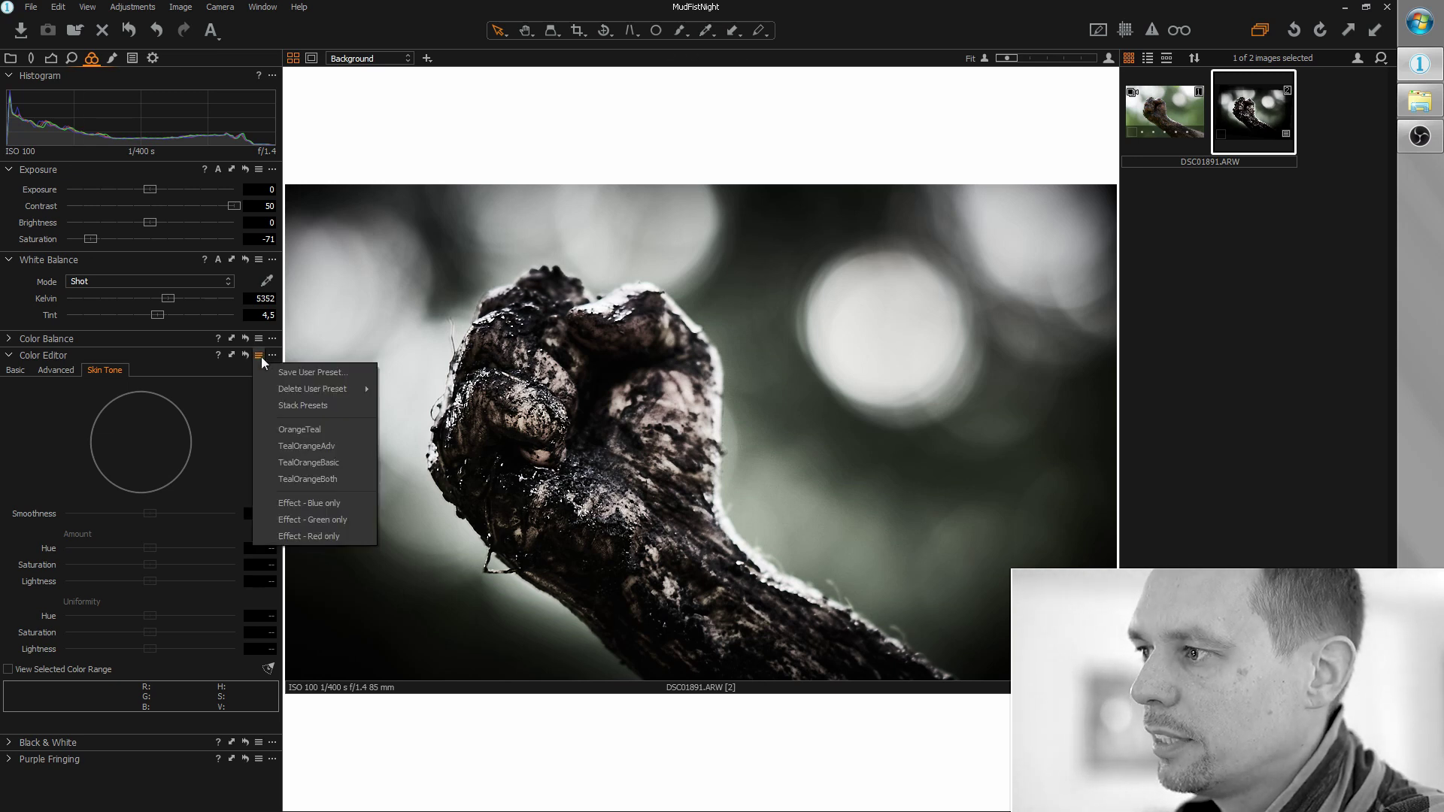
{"action": "left_click", "coordinate": [289, 432]}
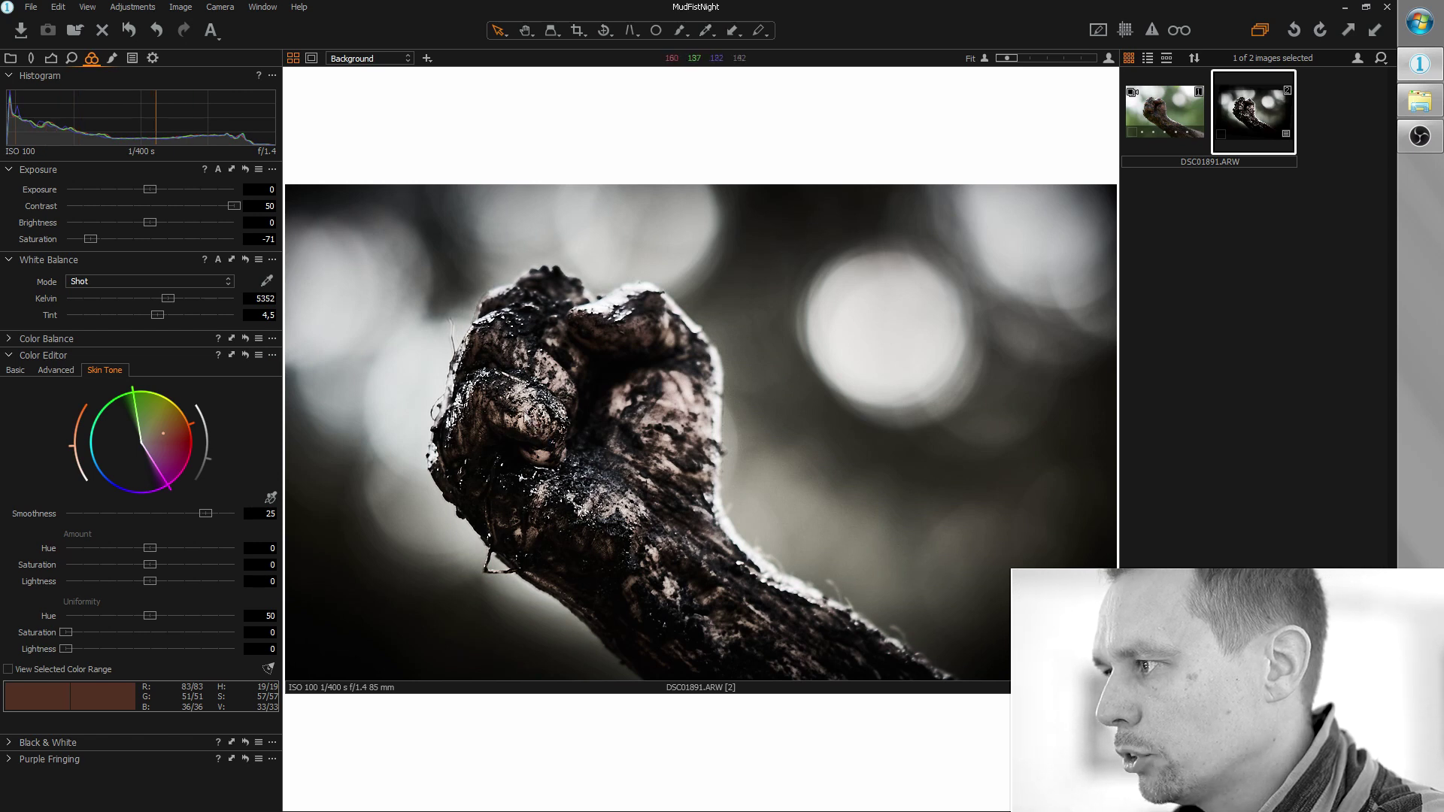
{"action": "left_click_drag", "start_coordinate": [163, 433], "coordinate": [178, 449]}
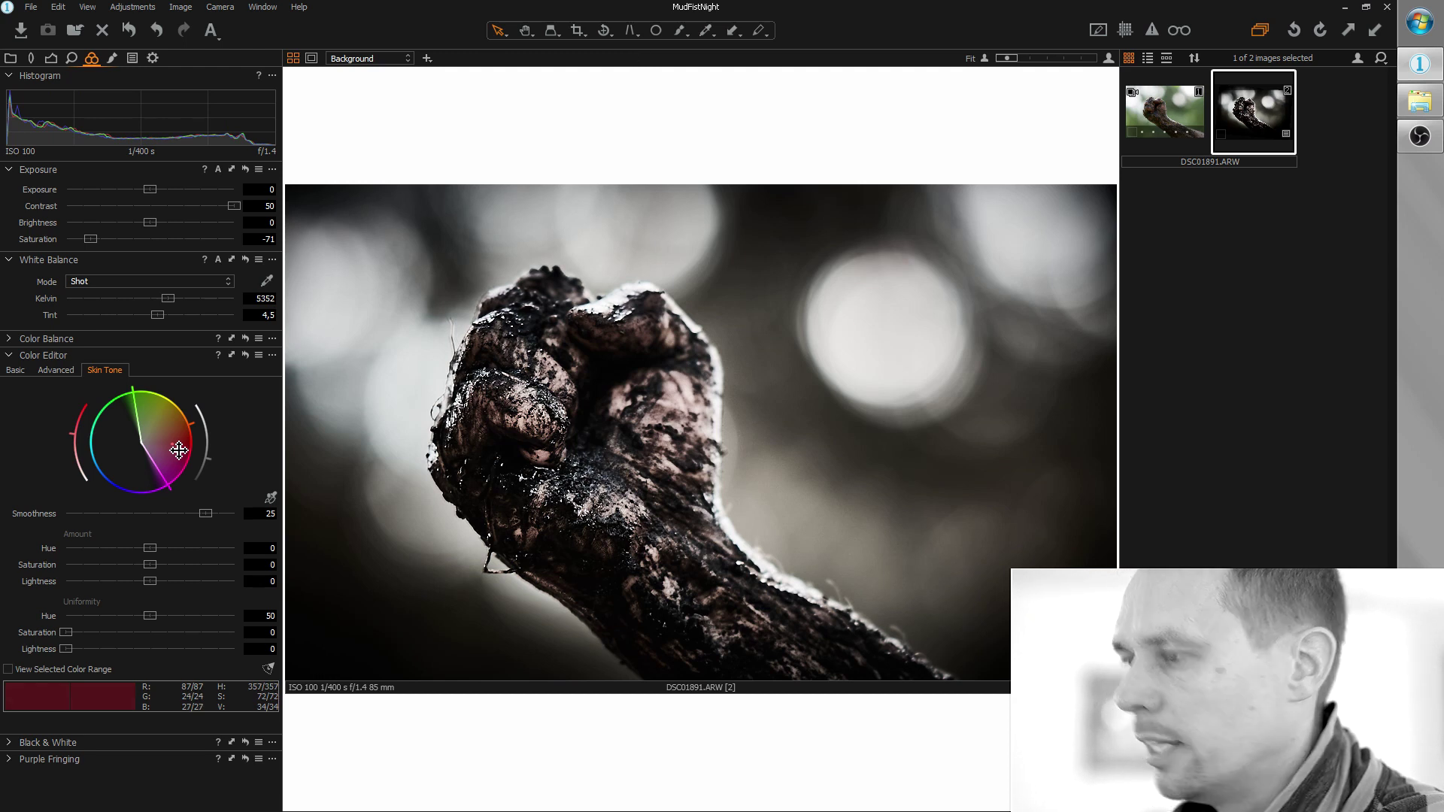
Step: Preview the photo with and without the skin-tone correction, then extend its hue range toward yellow
{"action": "left_click", "coordinate": [244, 356]}
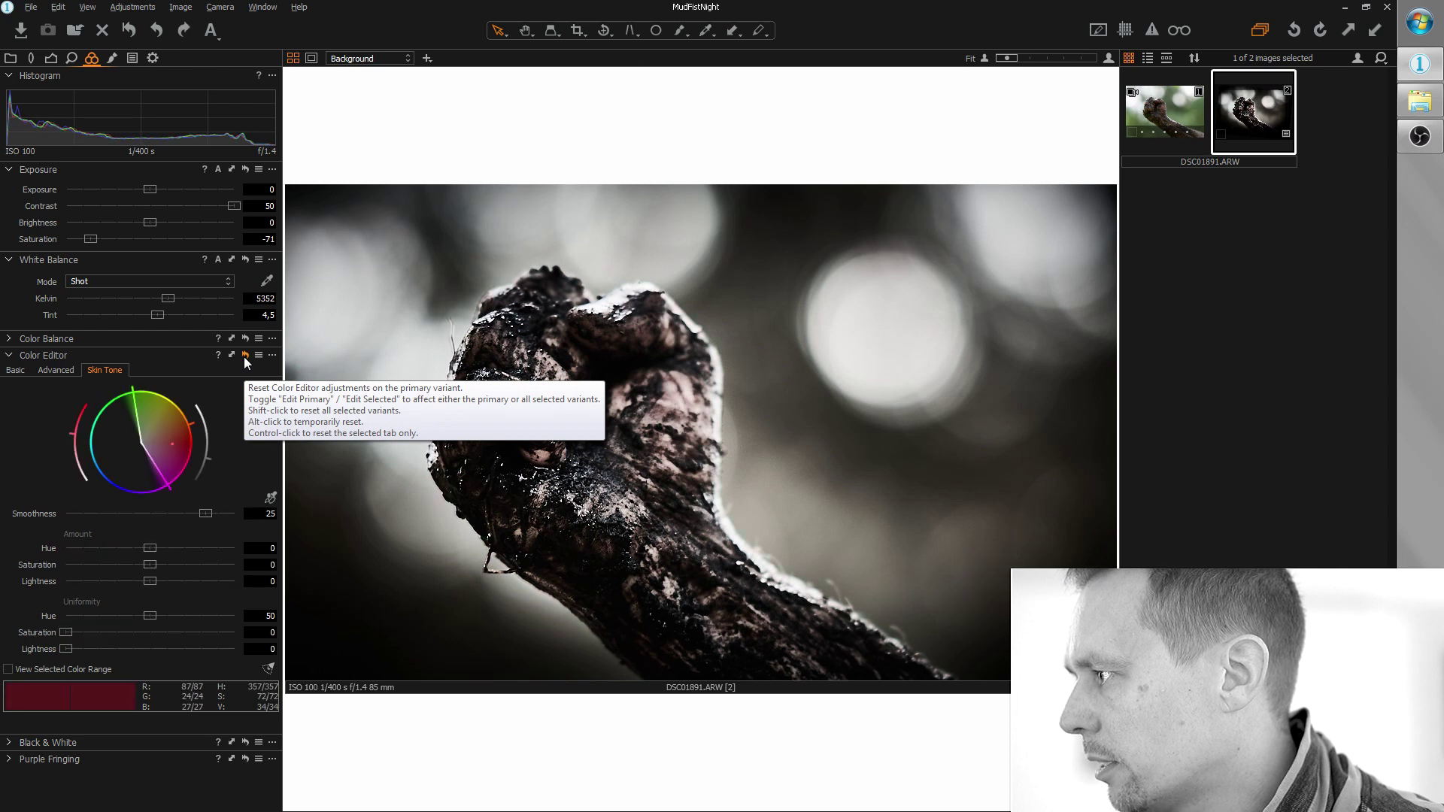
{"action": "left_click", "coordinate": [244, 356], "text": "alt"}
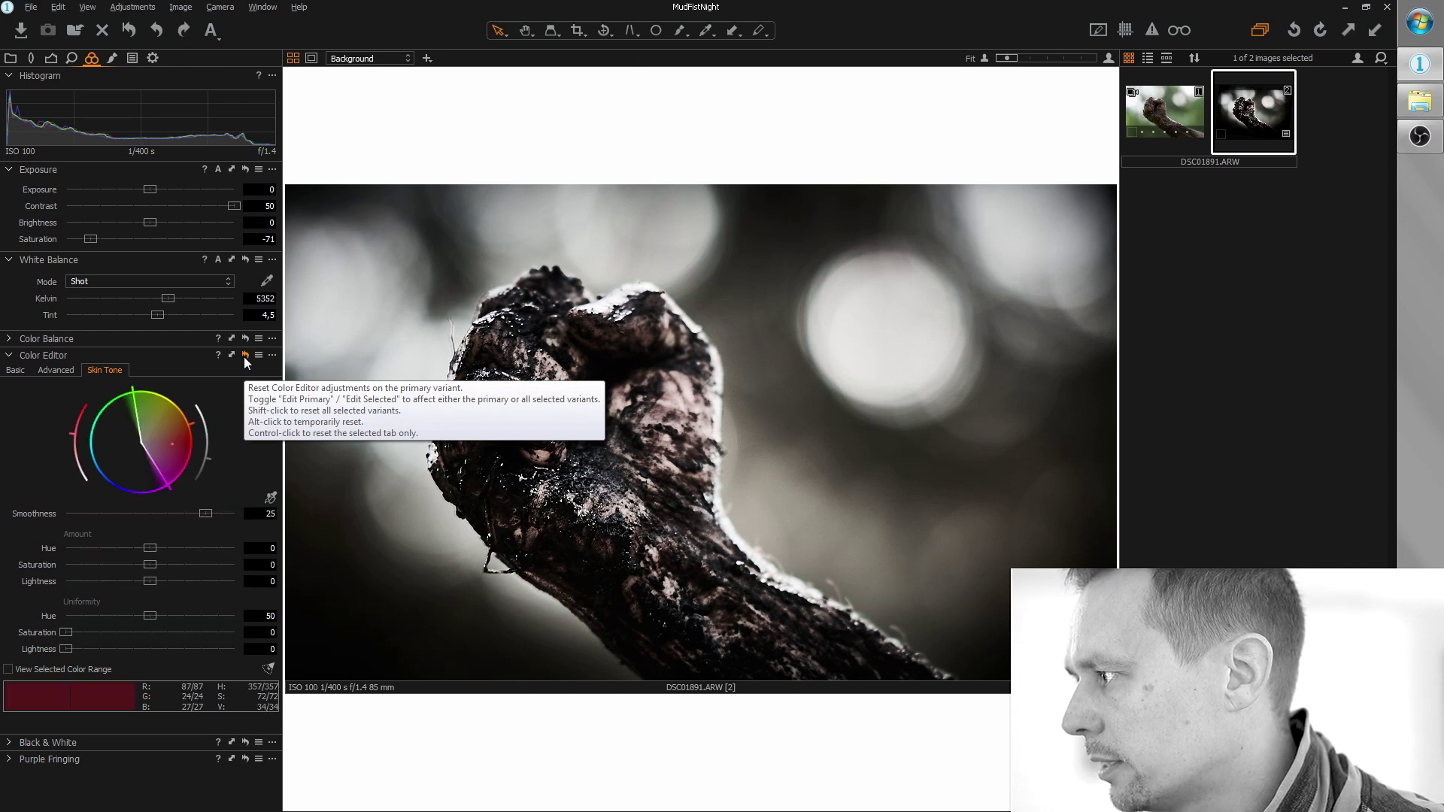
{"action": "left_click", "coordinate": [243, 356], "text": "alt"}
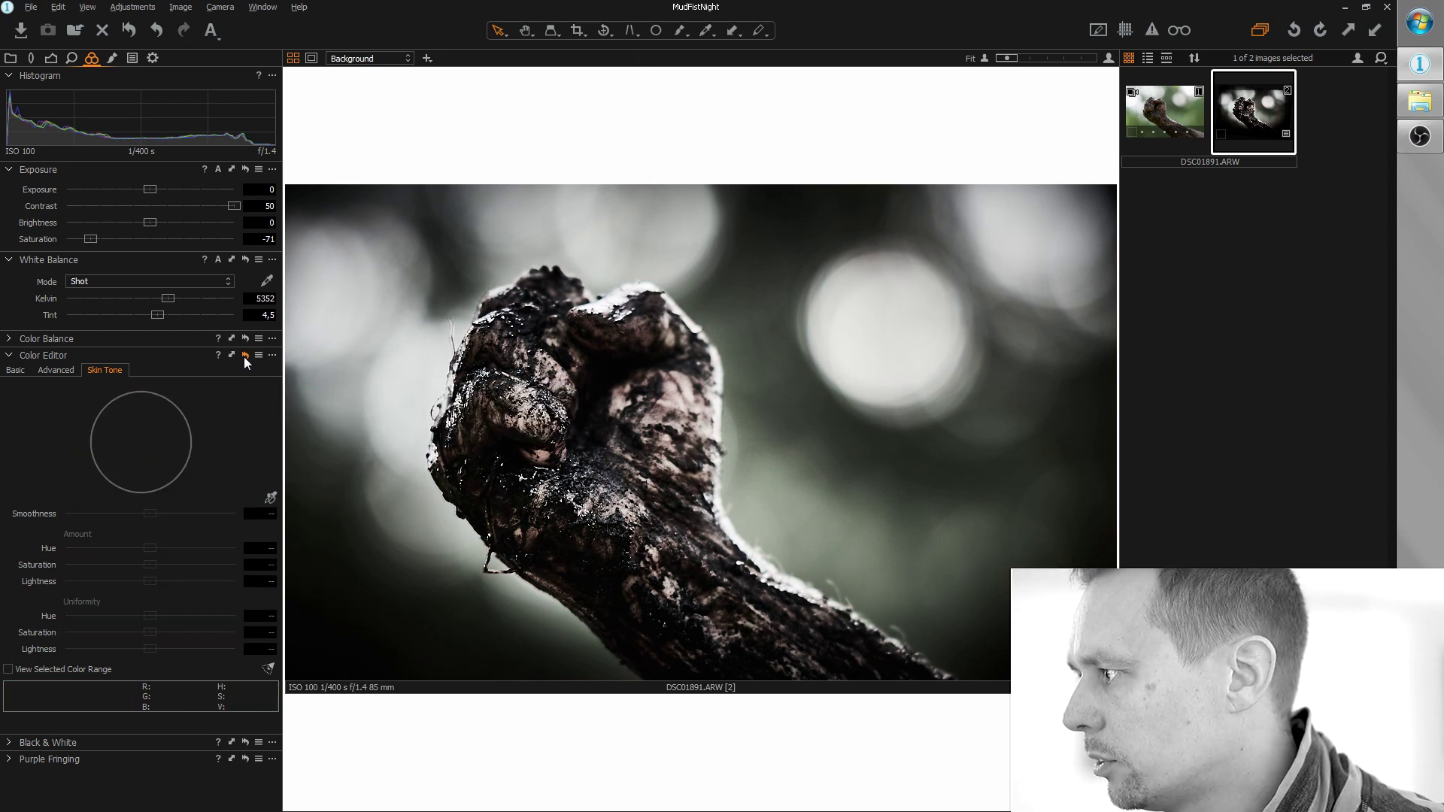
{"action": "left_click", "coordinate": [243, 357]}
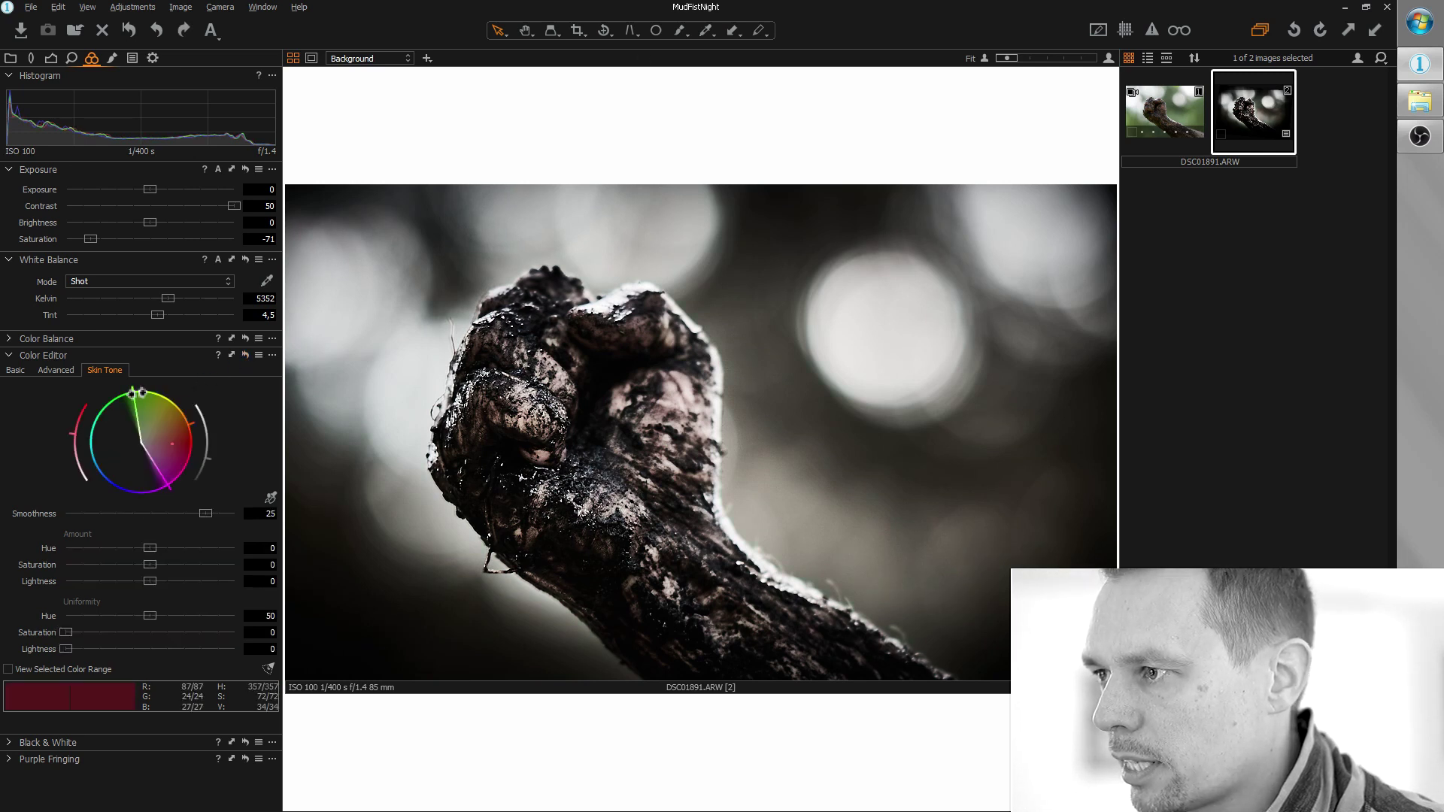
{"action": "left_click_drag", "start_coordinate": [138, 393], "coordinate": [181, 420]}
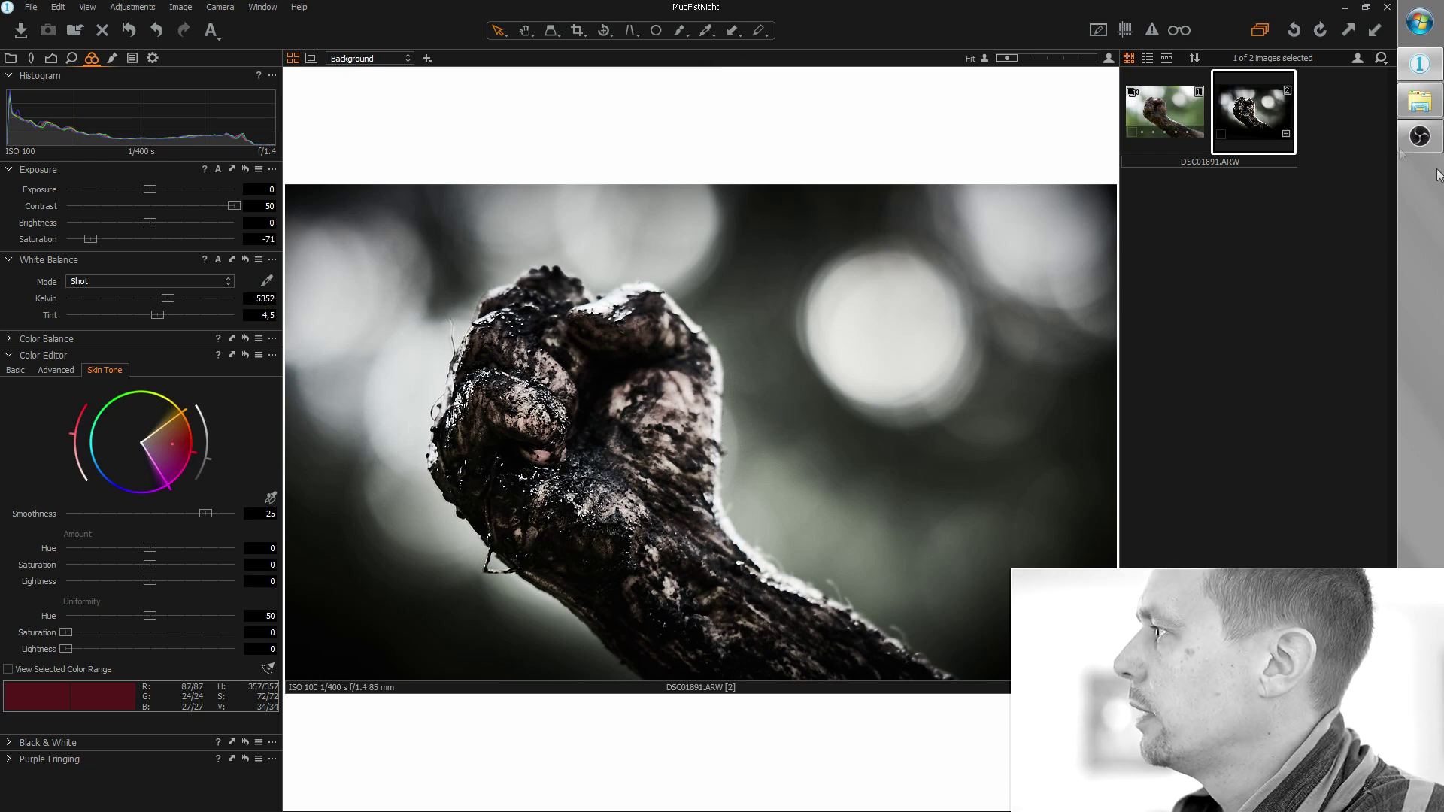
{"action": "left_click", "coordinate": [1164, 115]}
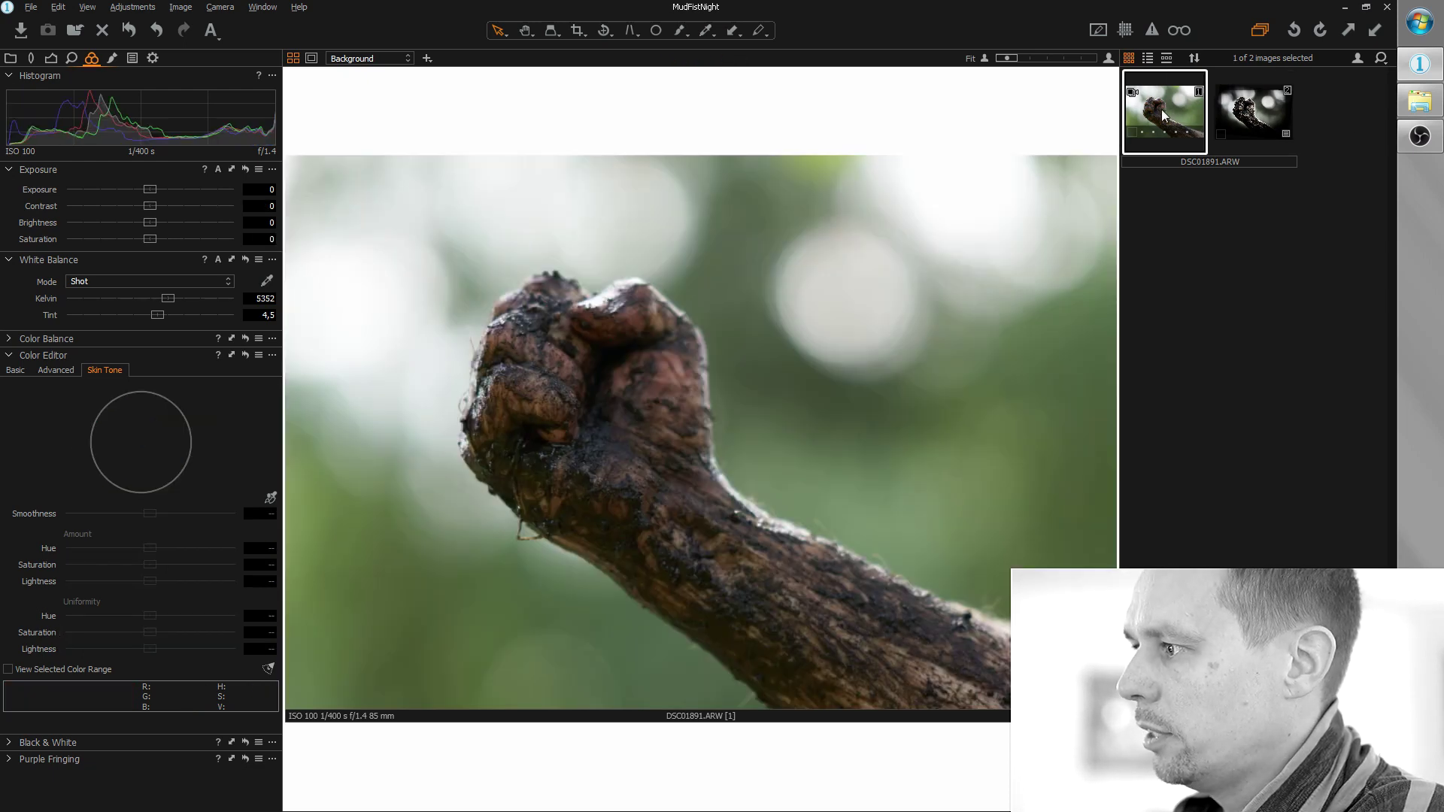
{"action": "left_click", "coordinate": [1260, 114]}
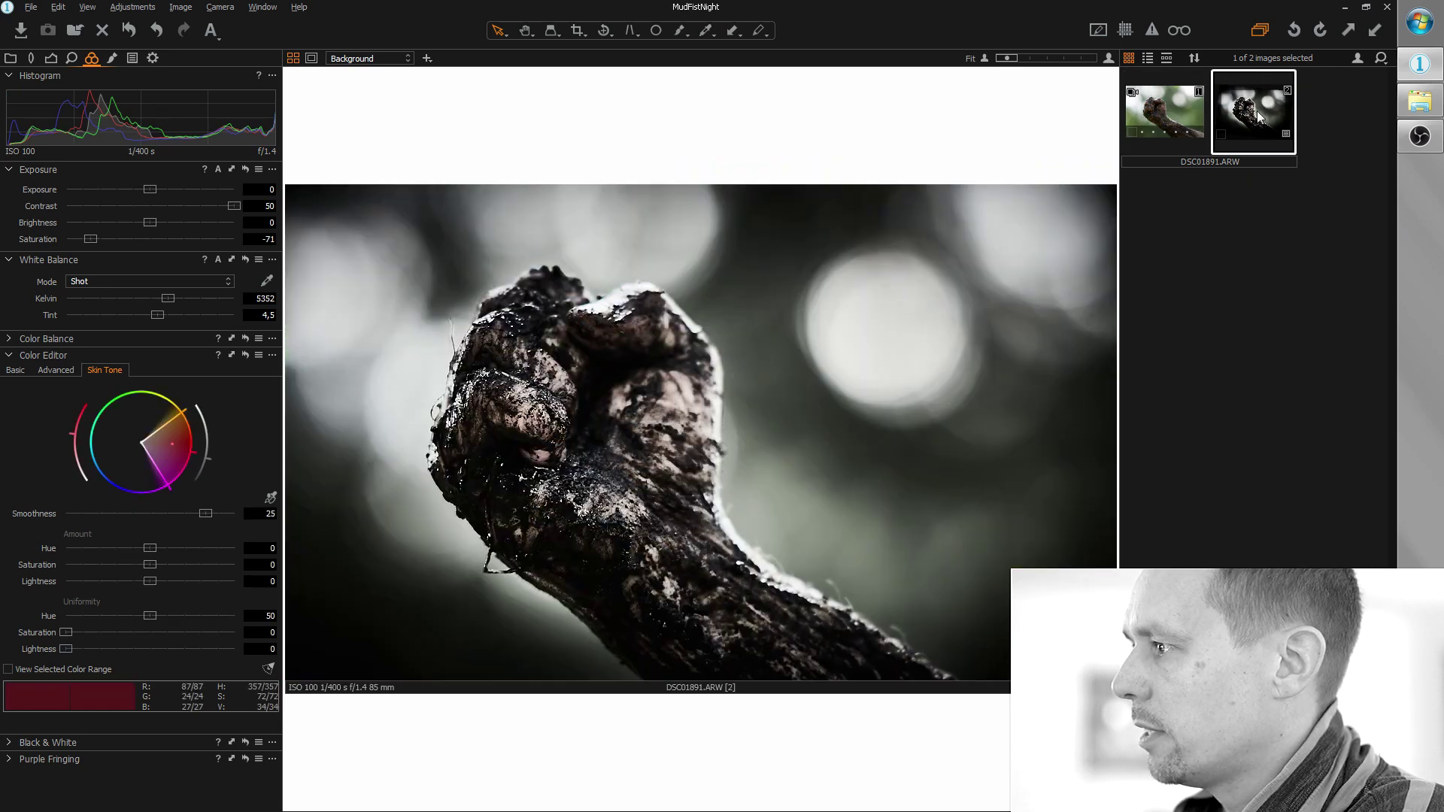
{"action": "left_click", "coordinate": [1182, 116]}
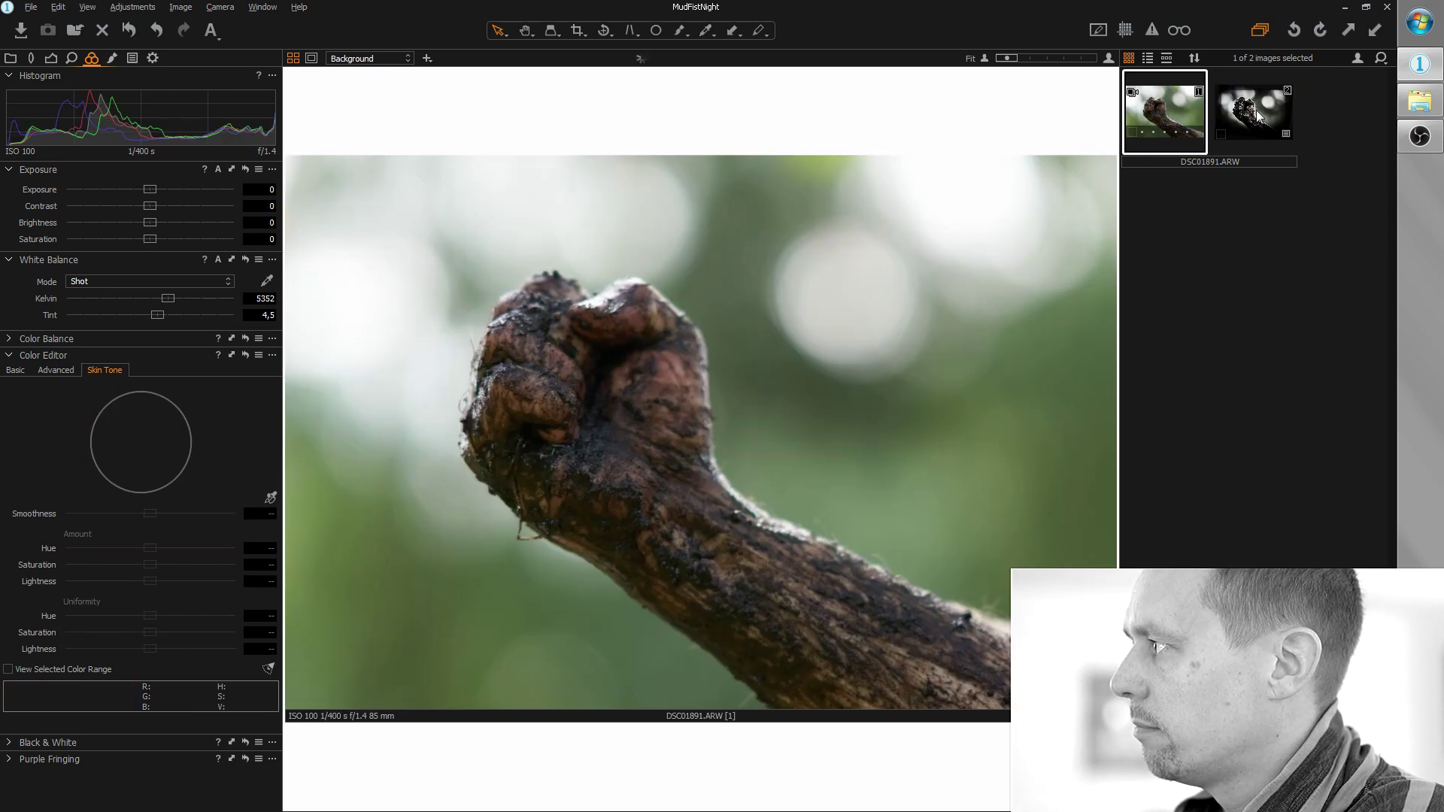
{"action": "left_click", "coordinate": [1257, 114]}
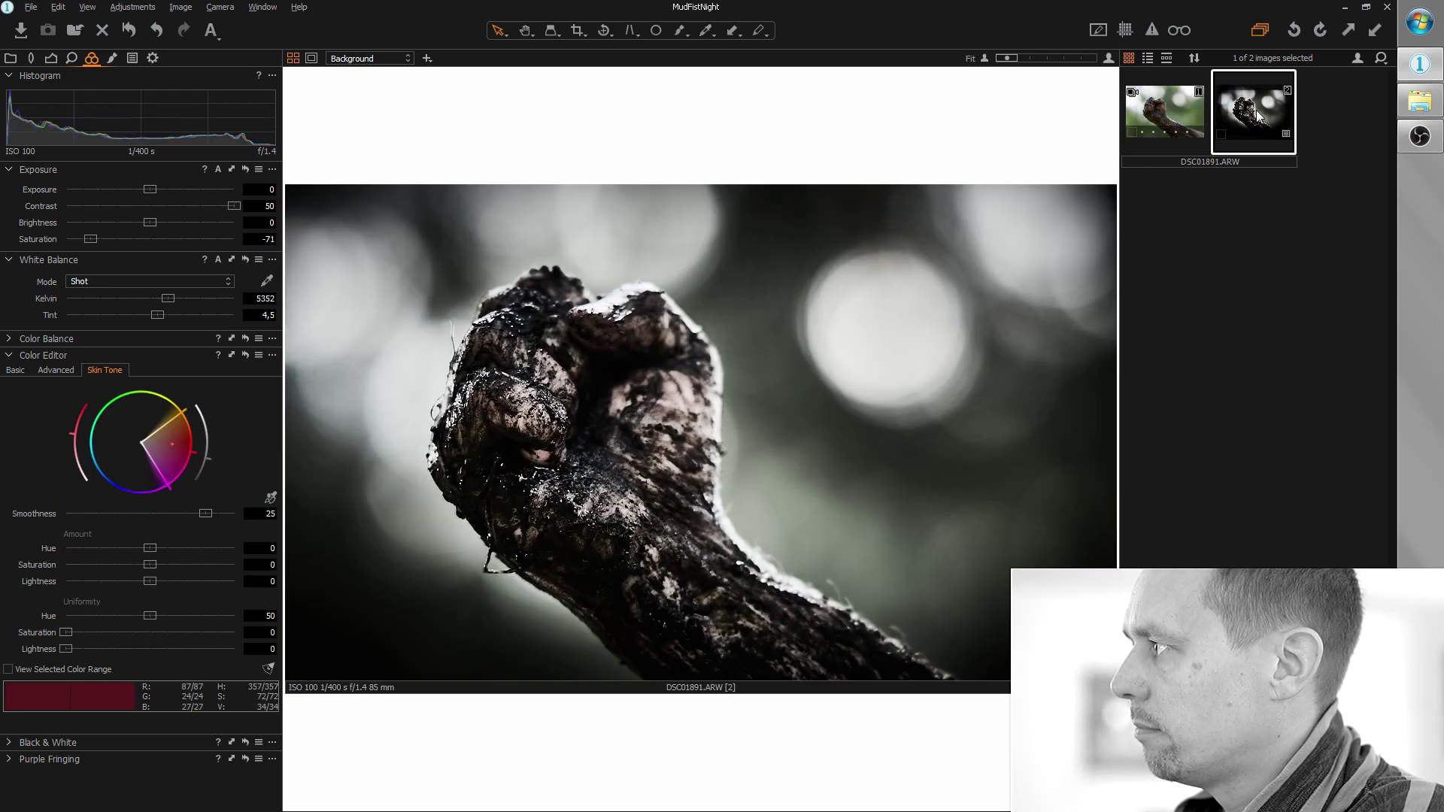
{"action": "left_click", "coordinate": [1168, 123]}
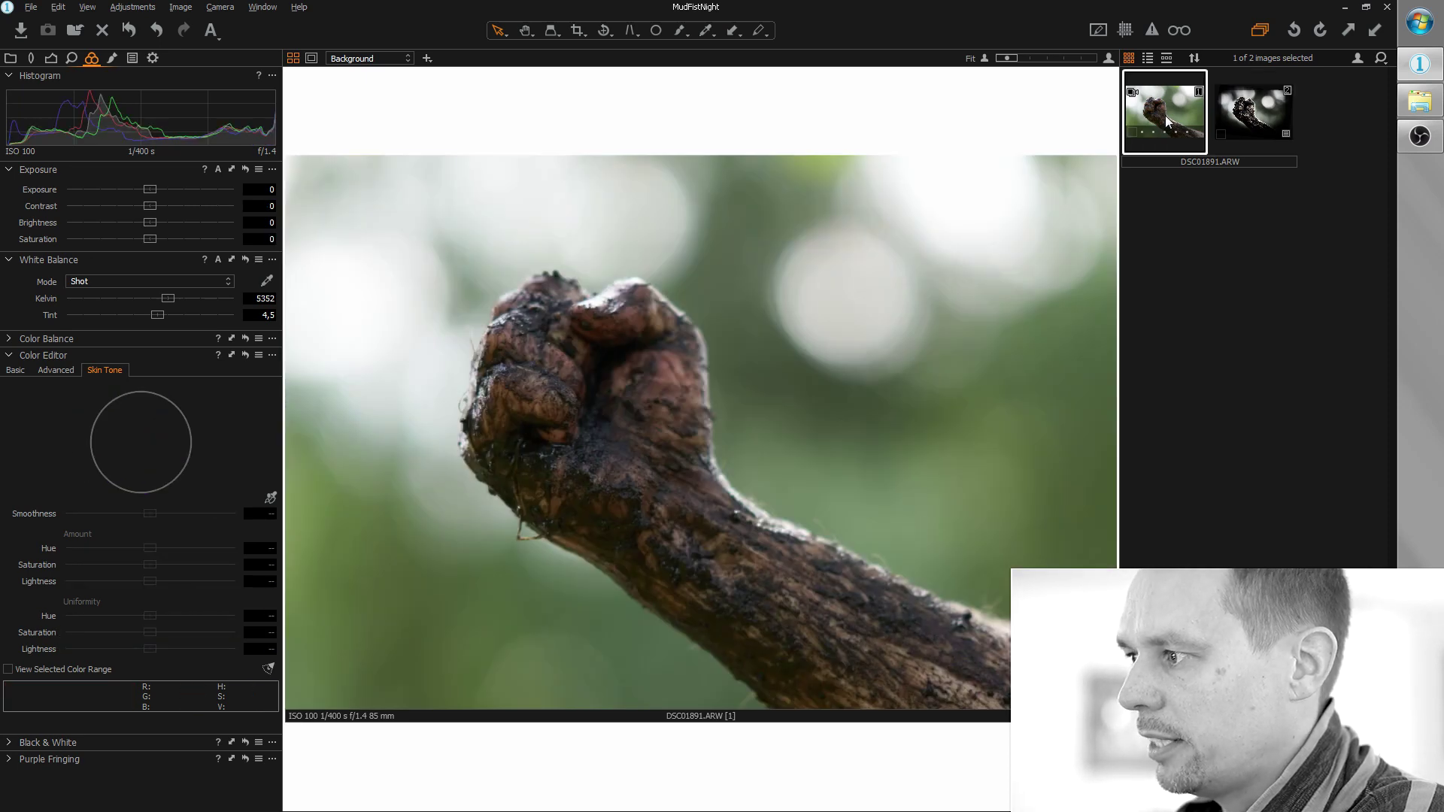
{"action": "left_click", "coordinate": [1249, 122]}
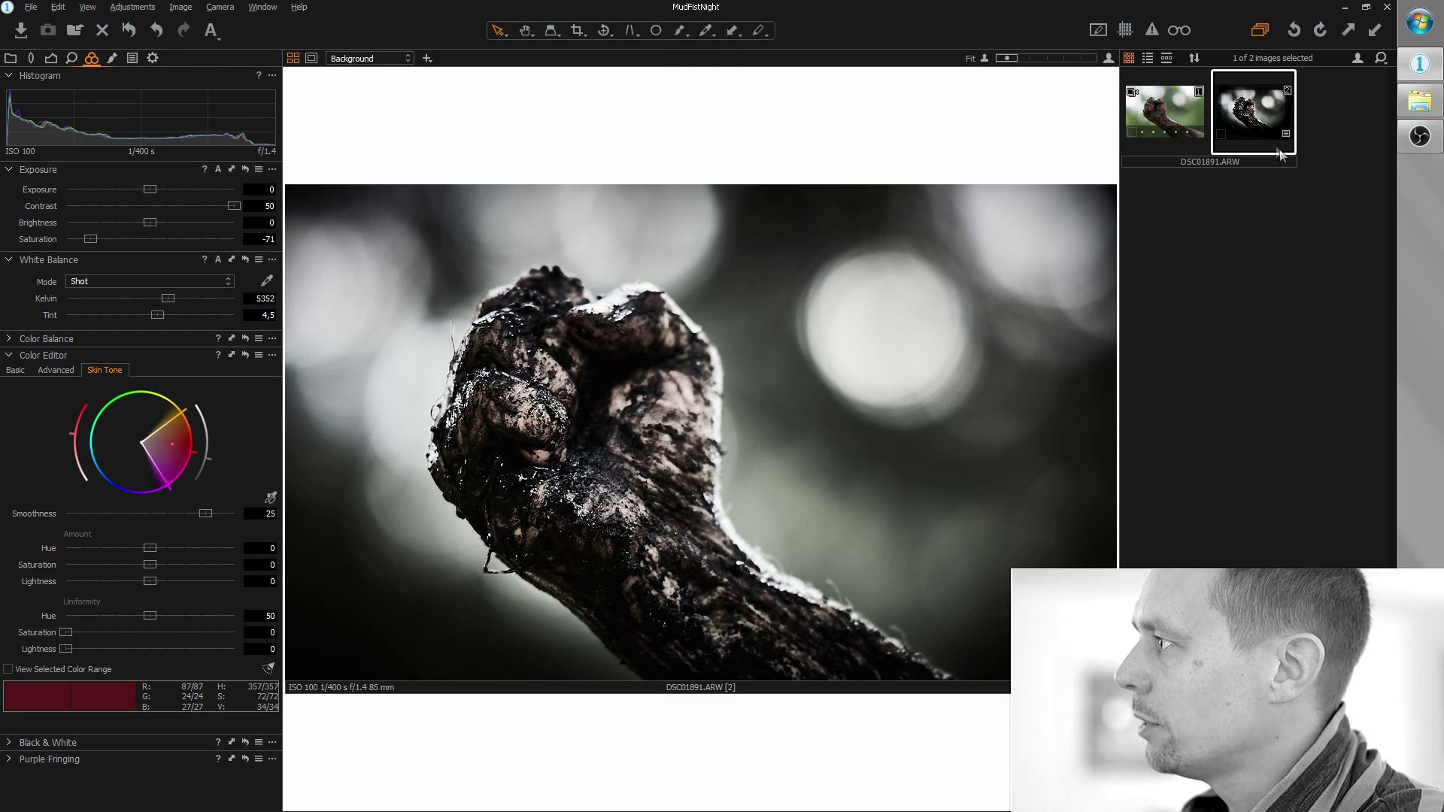
Step: Clone the second variant from its thumbnail's context menu into a third copy
{"action": "right_click", "coordinate": [1267, 117]}
{"action": "key", "text": "Escape"}
{"action": "right_click", "coordinate": [1246, 98]}
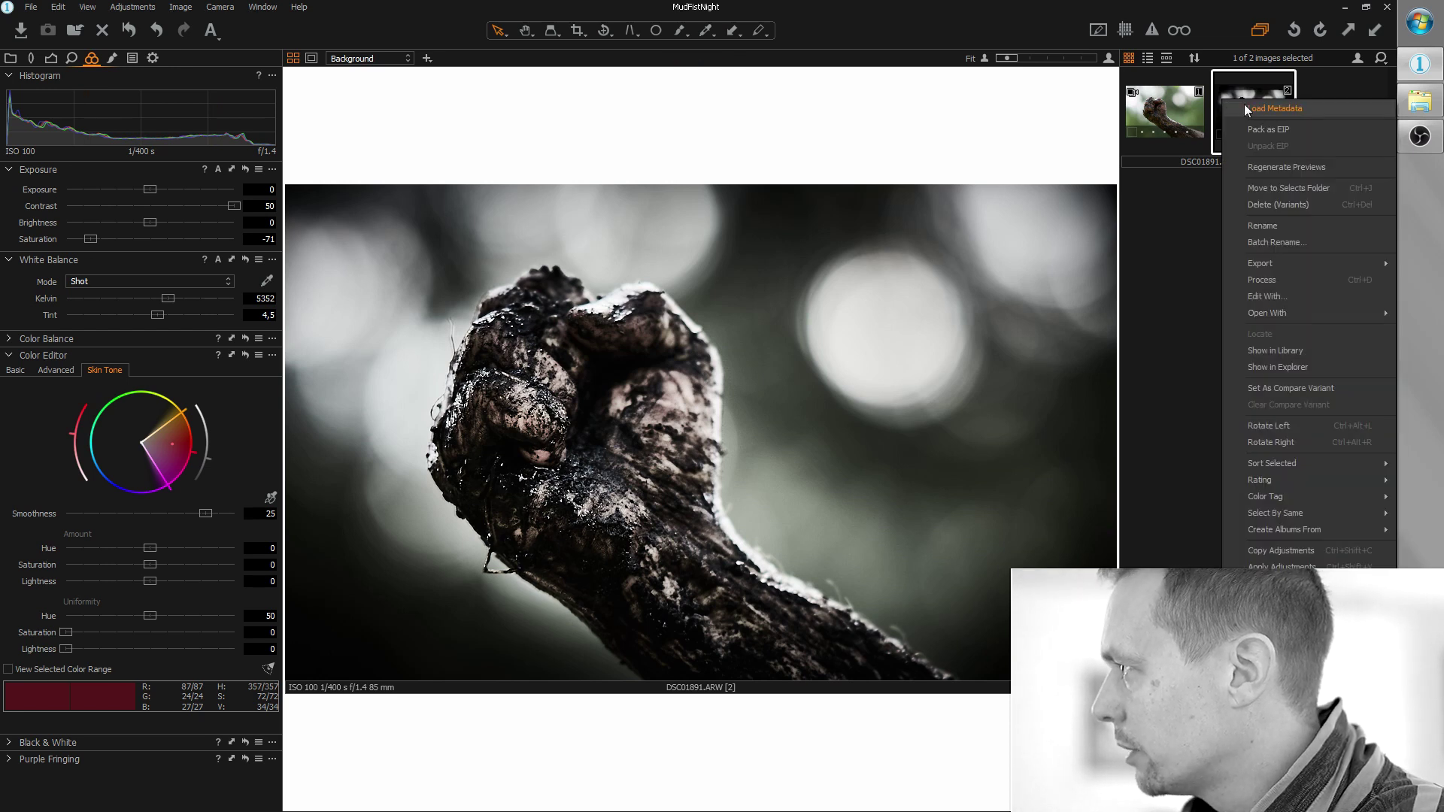
{"action": "key", "text": "Escape"}
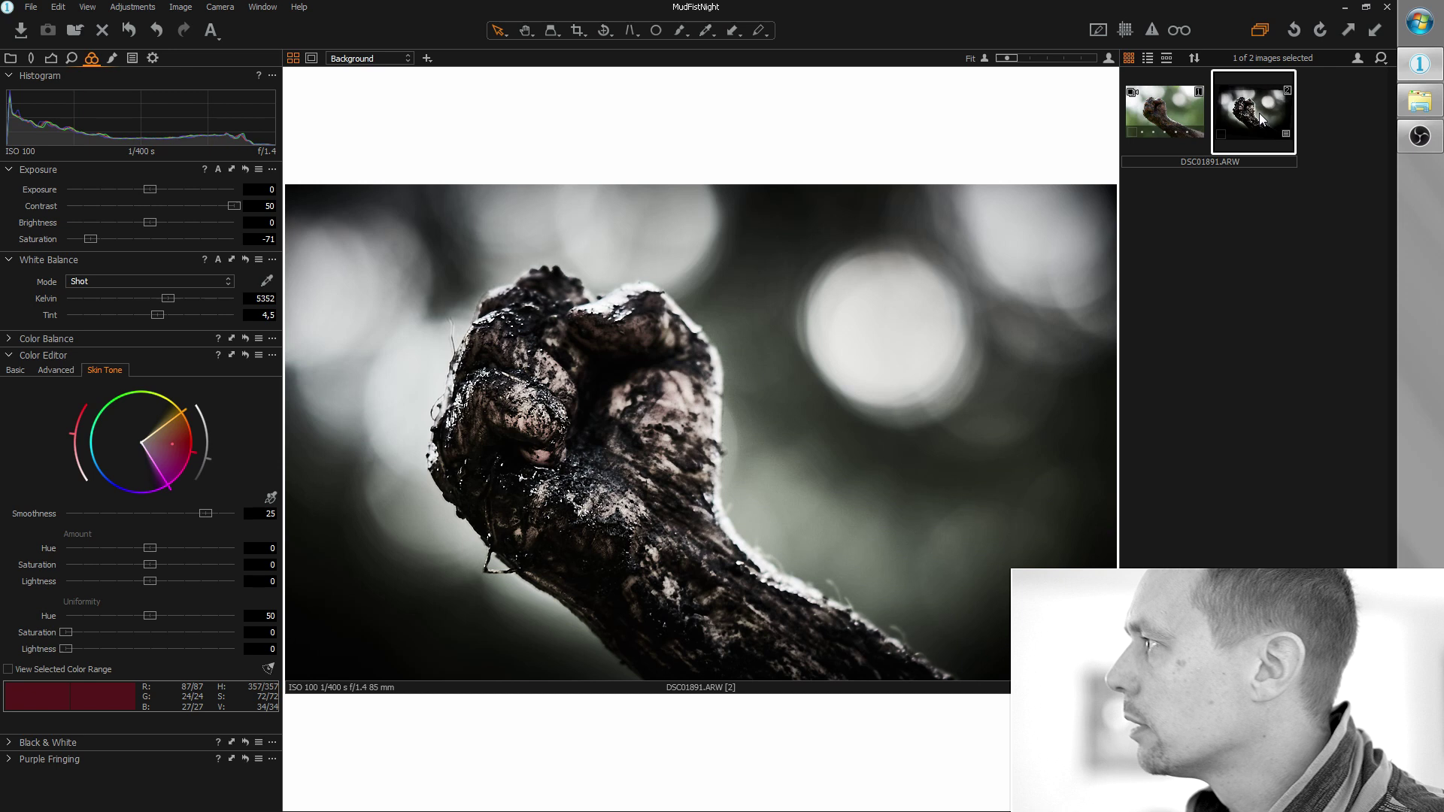
{"action": "right_click", "coordinate": [1259, 112]}
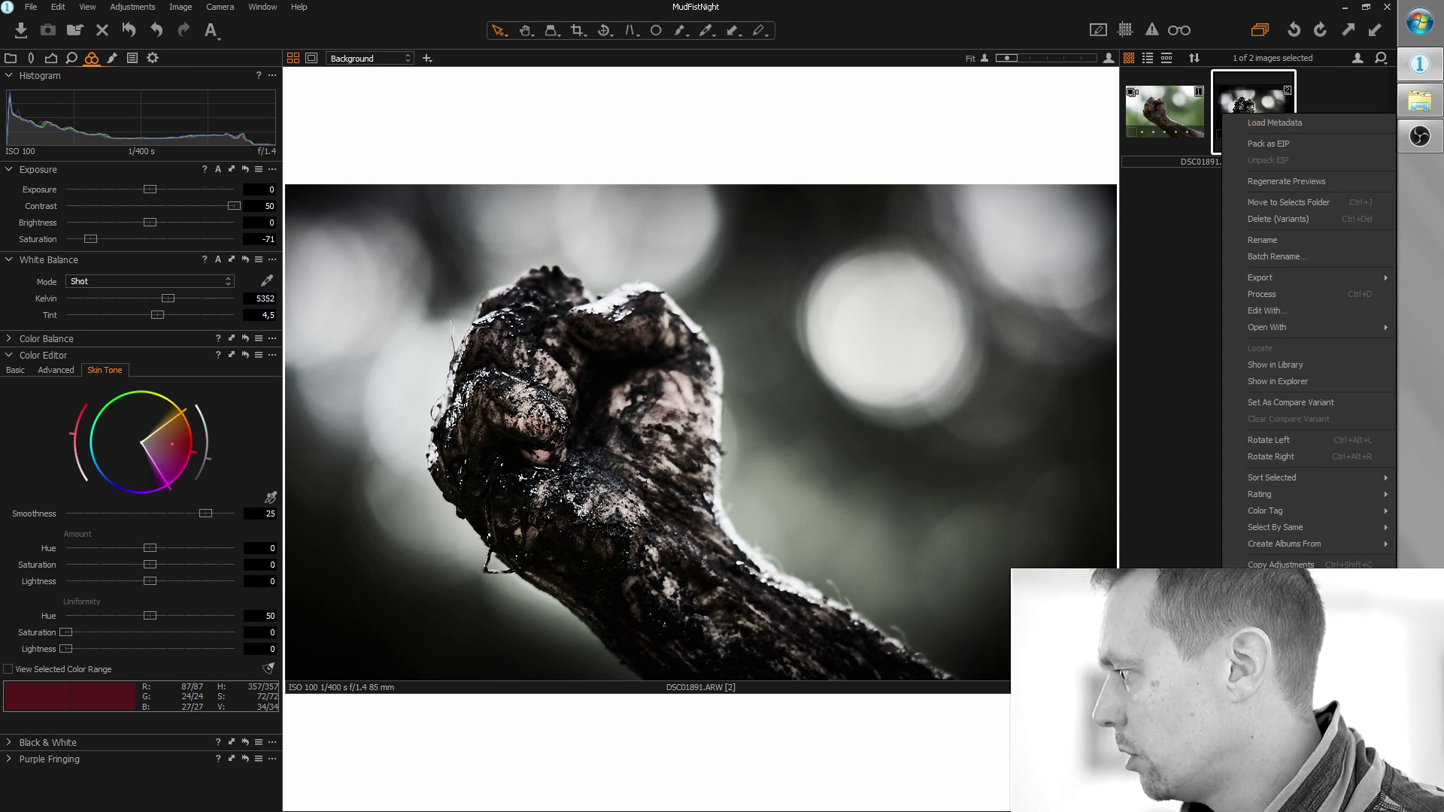
{"action": "left_click", "coordinate": [1294, 624]}
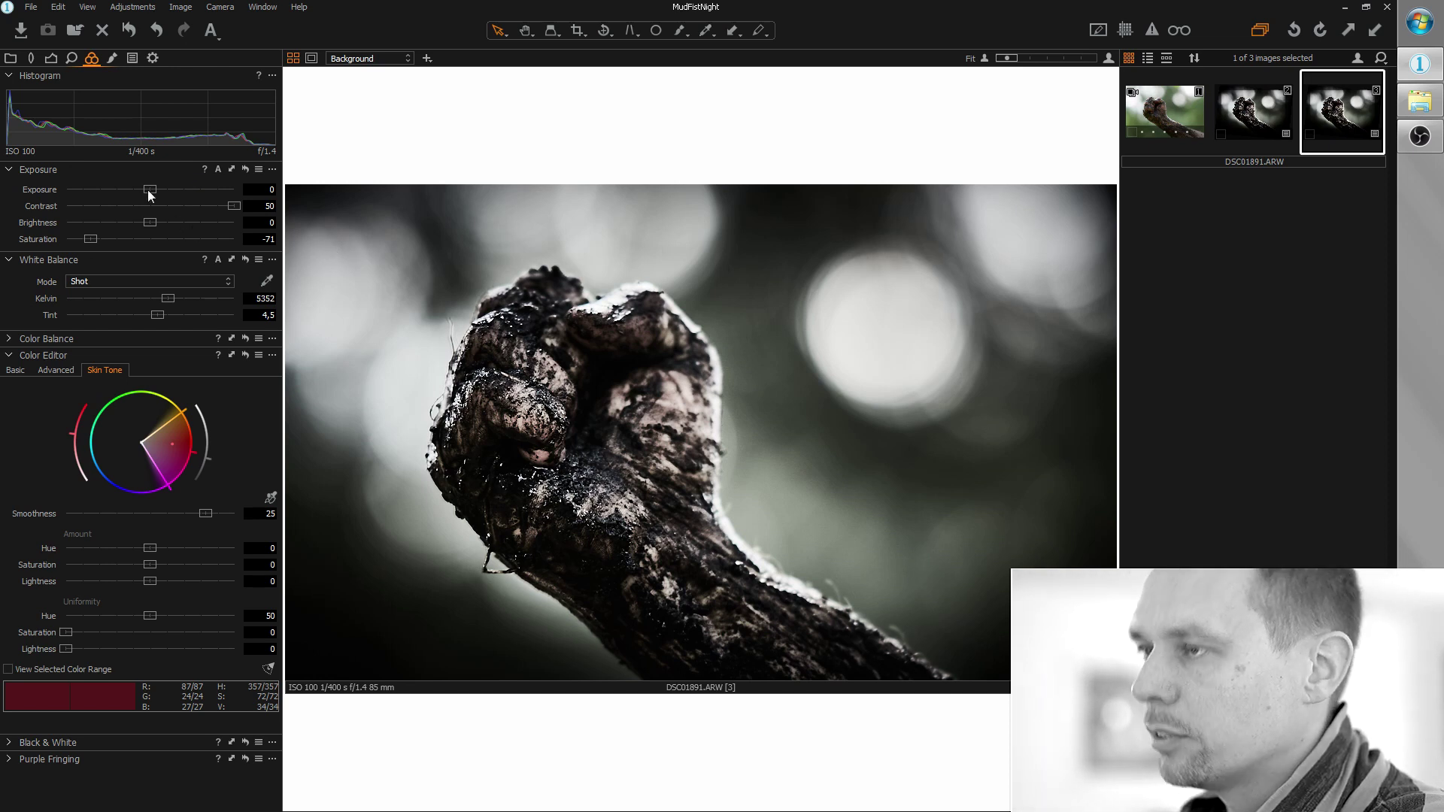
Step: Set exposure -1,79, white balance 2016 K and saturation -90 on the third variant
{"action": "left_click_drag", "start_coordinate": [150, 191], "coordinate": [110, 189]}
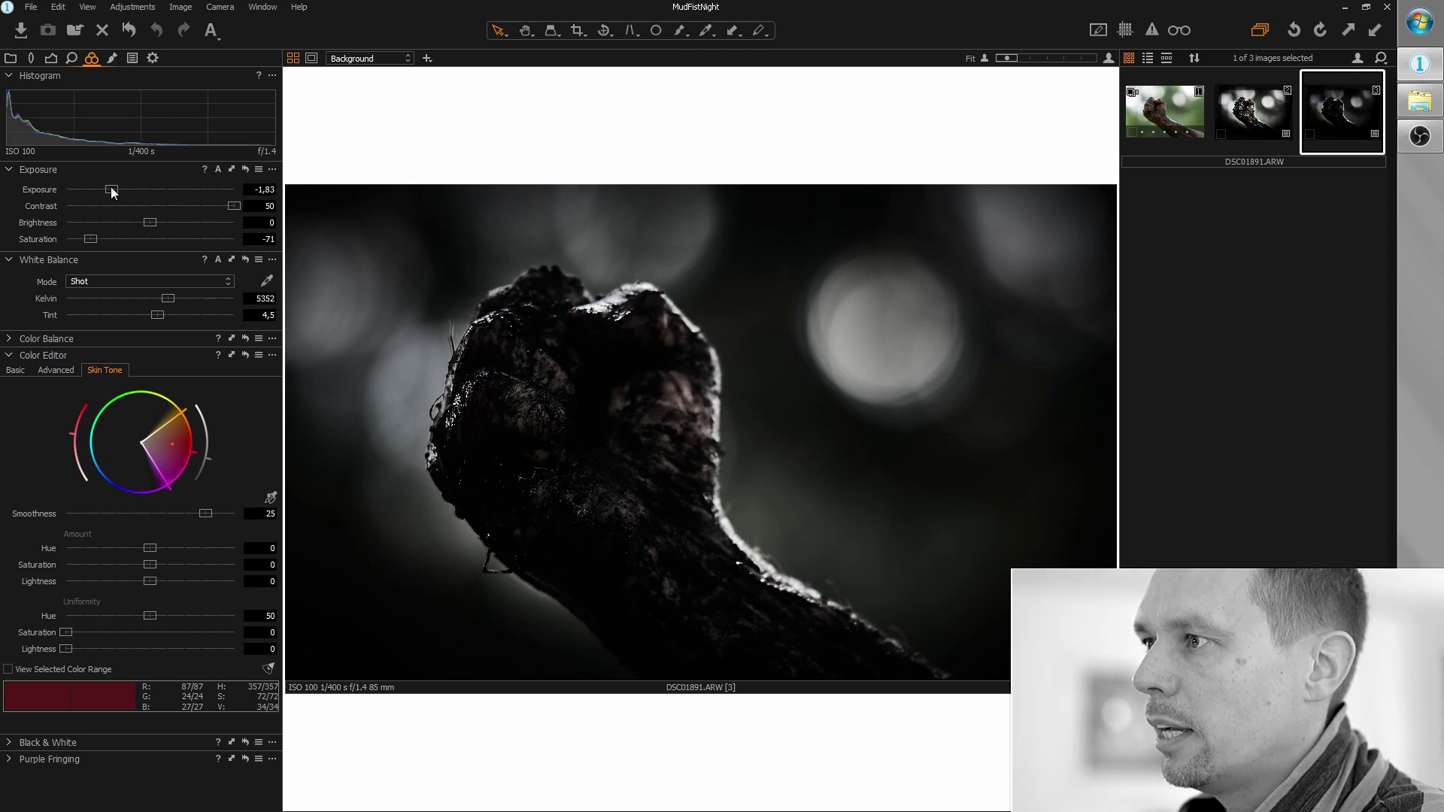
{"action": "left_click_drag", "start_coordinate": [110, 188], "coordinate": [112, 188]}
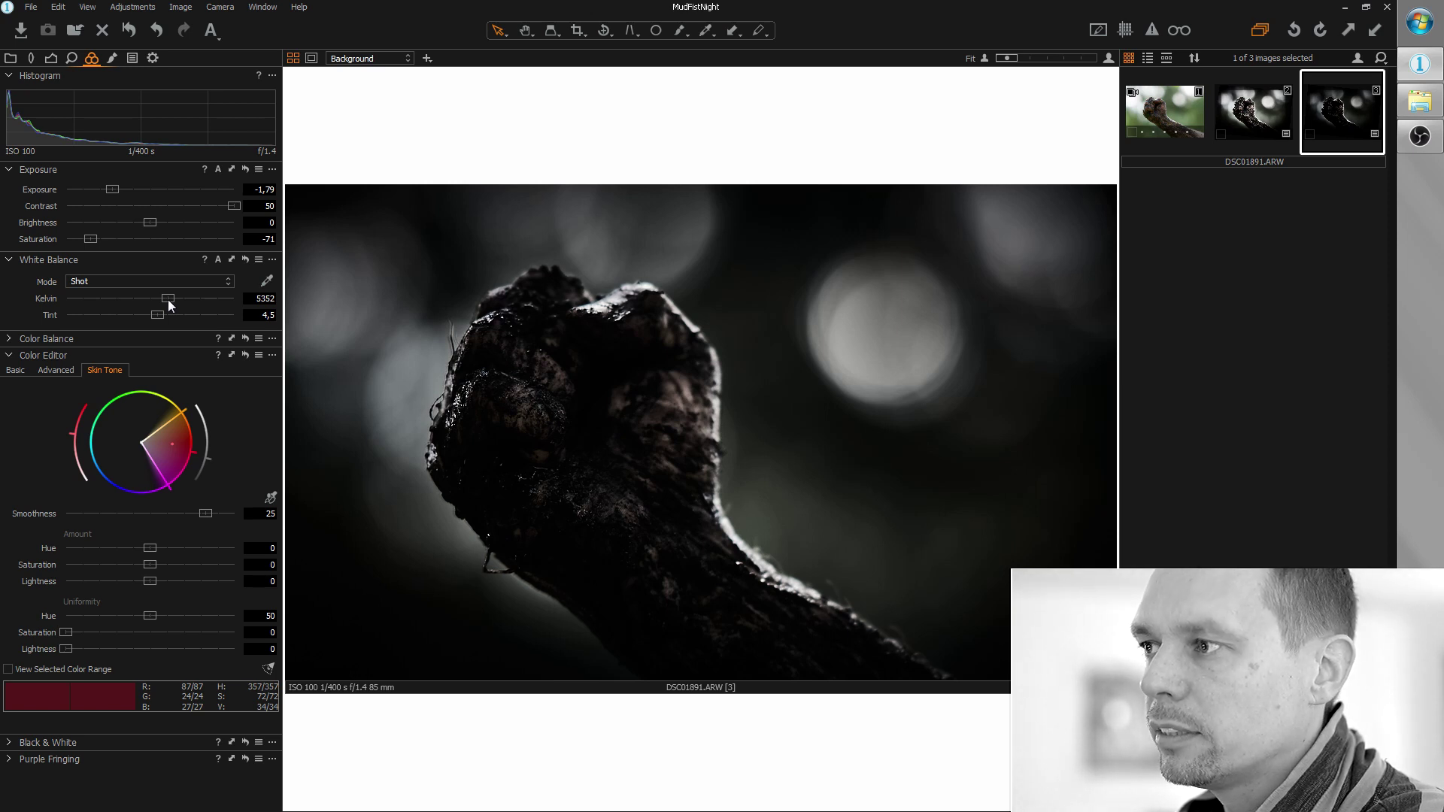
{"action": "left_click_drag", "start_coordinate": [169, 304], "coordinate": [103, 306]}
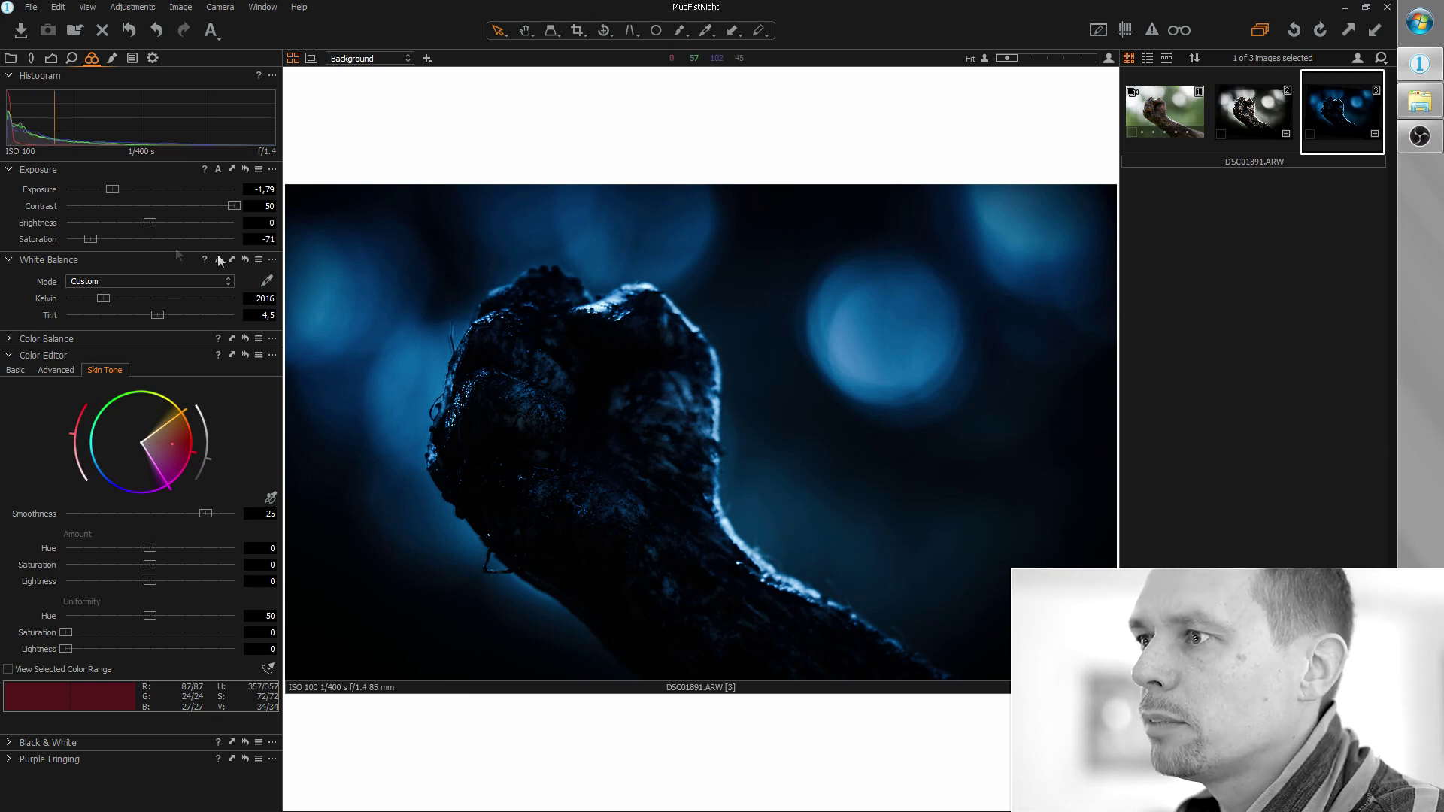
{"action": "left_click_drag", "start_coordinate": [88, 237], "coordinate": [71, 241]}
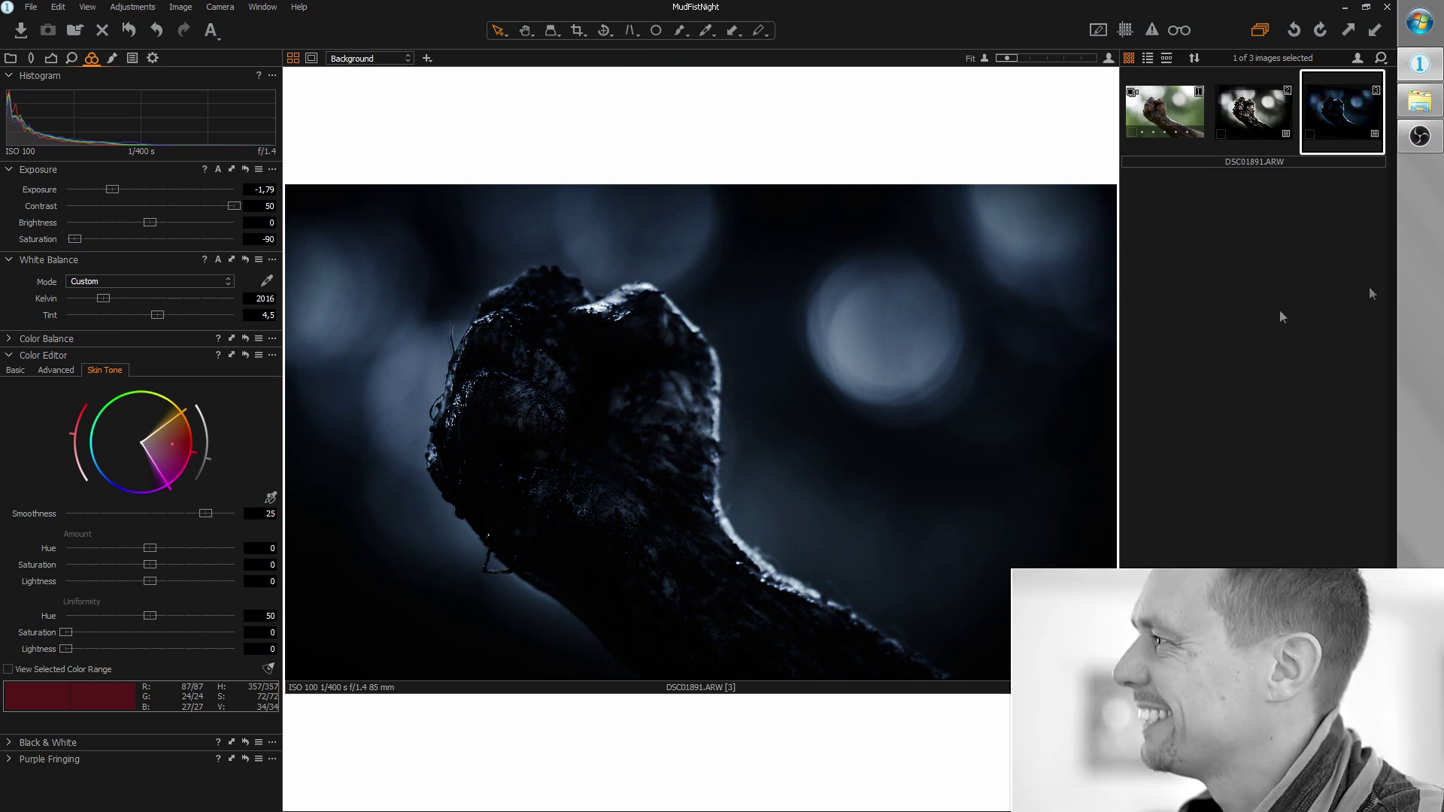
{"action": "left_click", "coordinate": [1266, 113]}
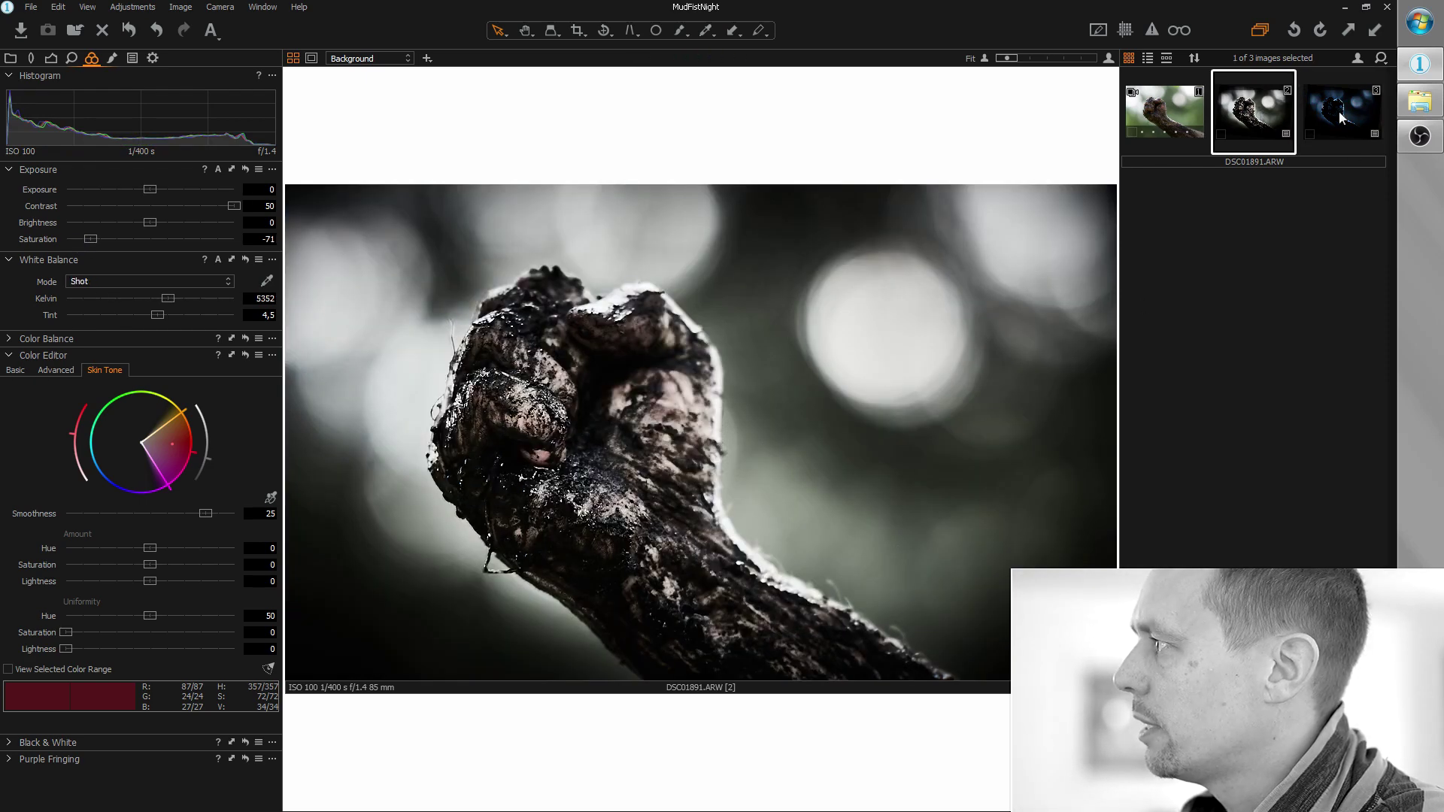
{"action": "left_click", "coordinate": [1341, 116]}
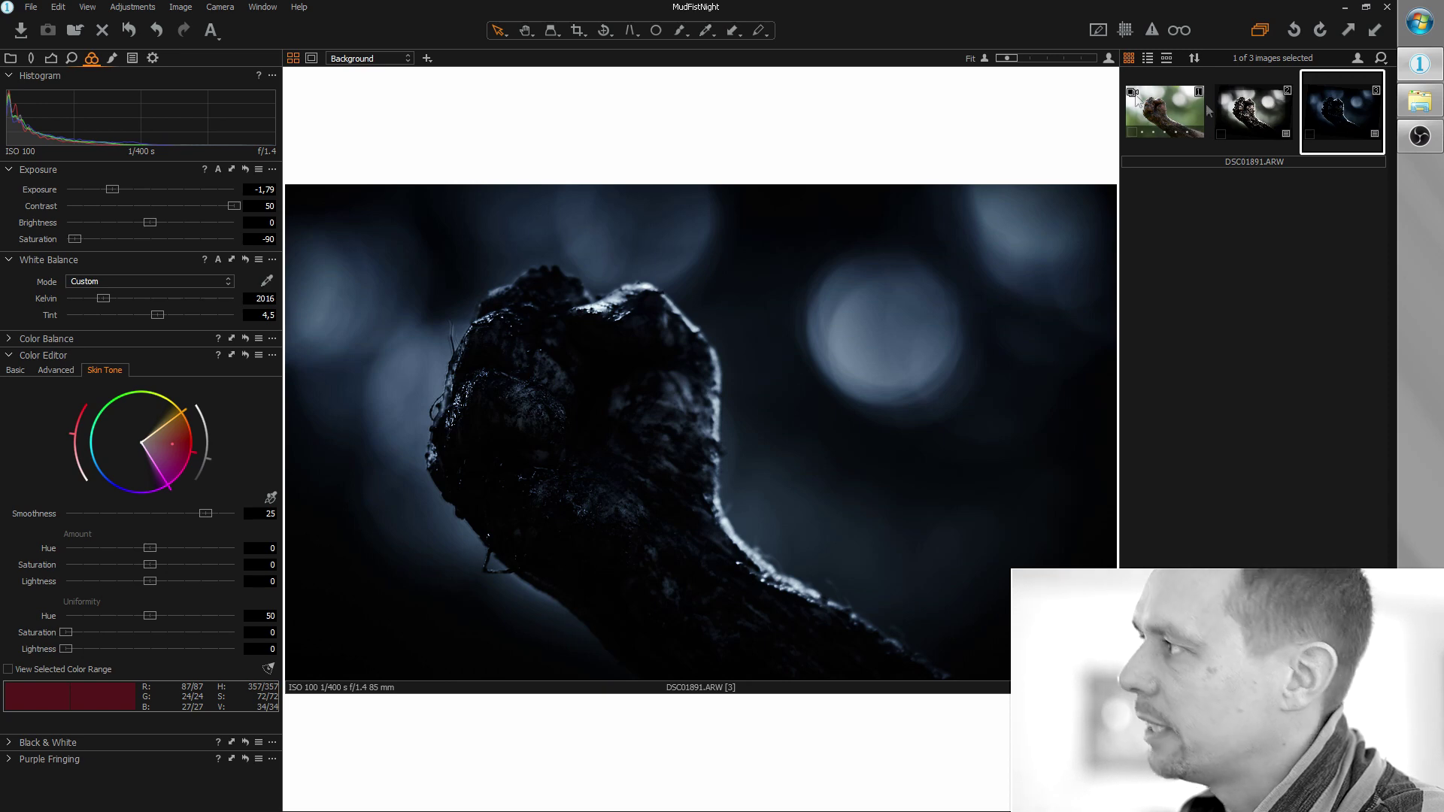
{"action": "left_click", "coordinate": [1158, 114]}
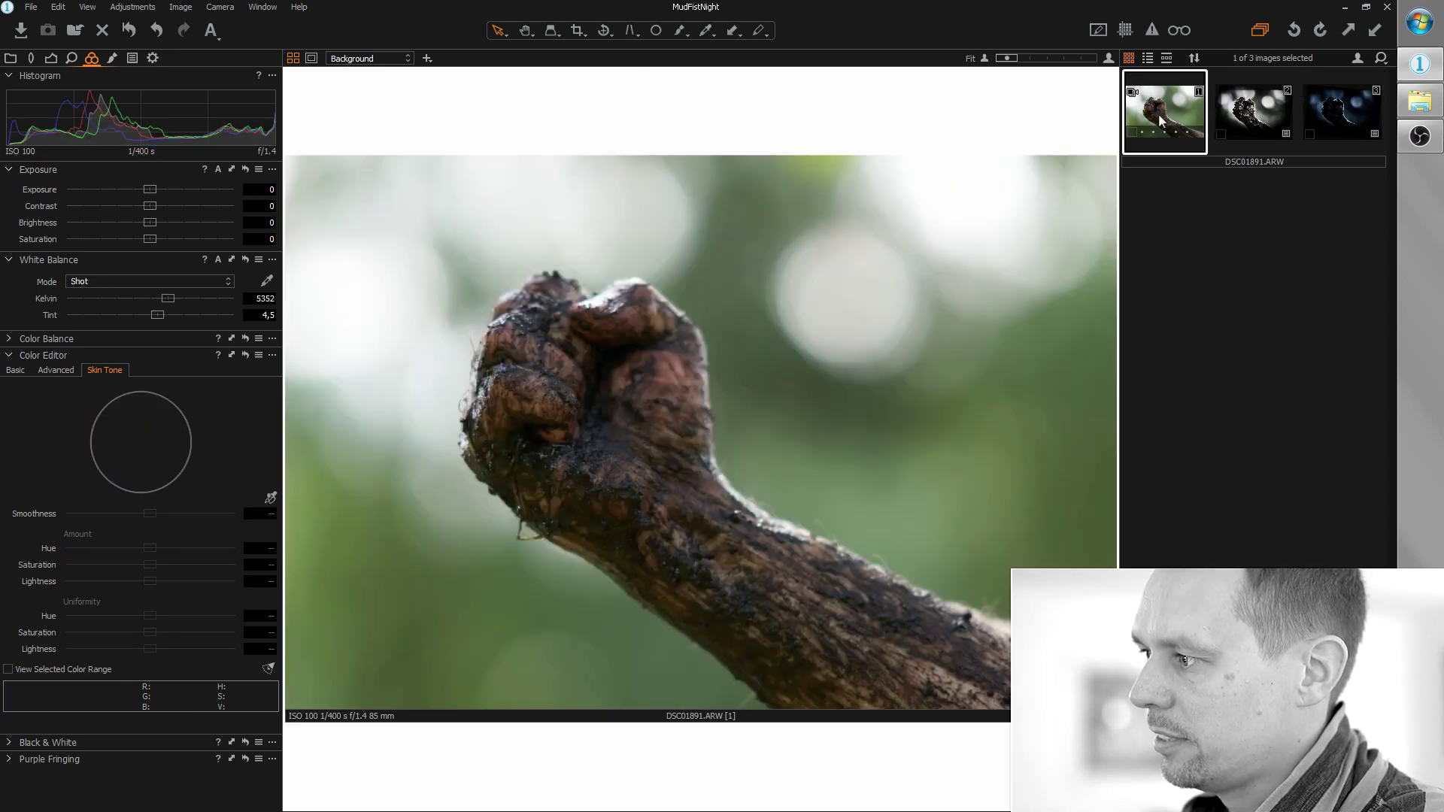
{"action": "left_click", "coordinate": [1339, 117]}
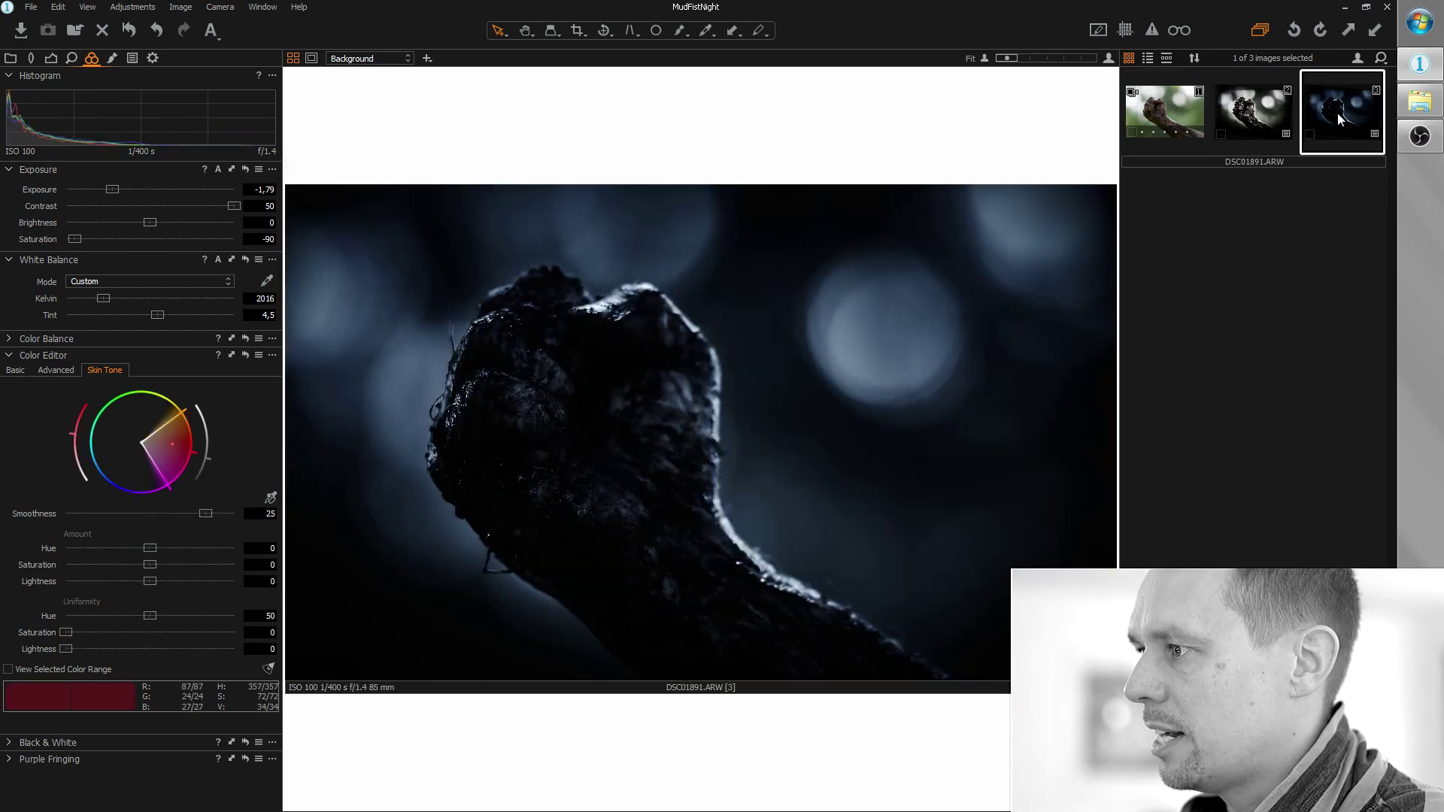